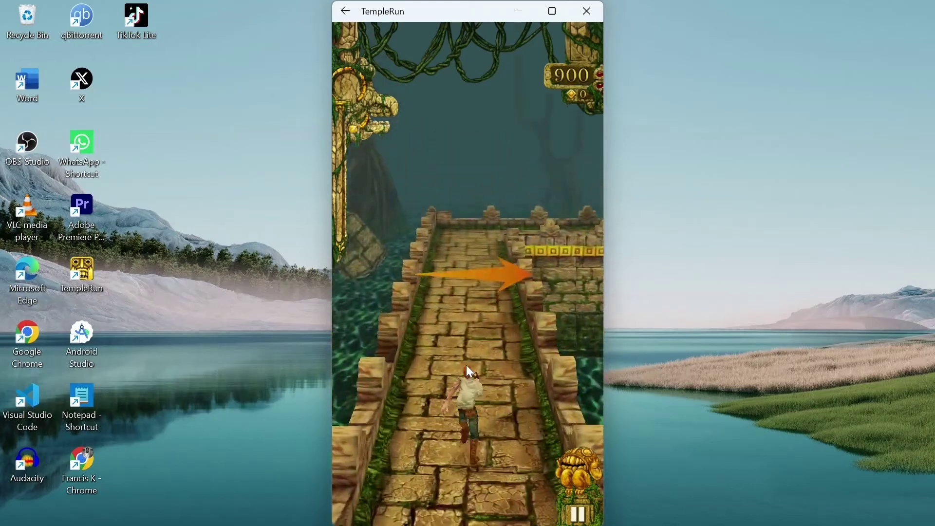
Step: Steer the runner right, right, left, right through the junctions, then jump the bridge gap
key(Right)
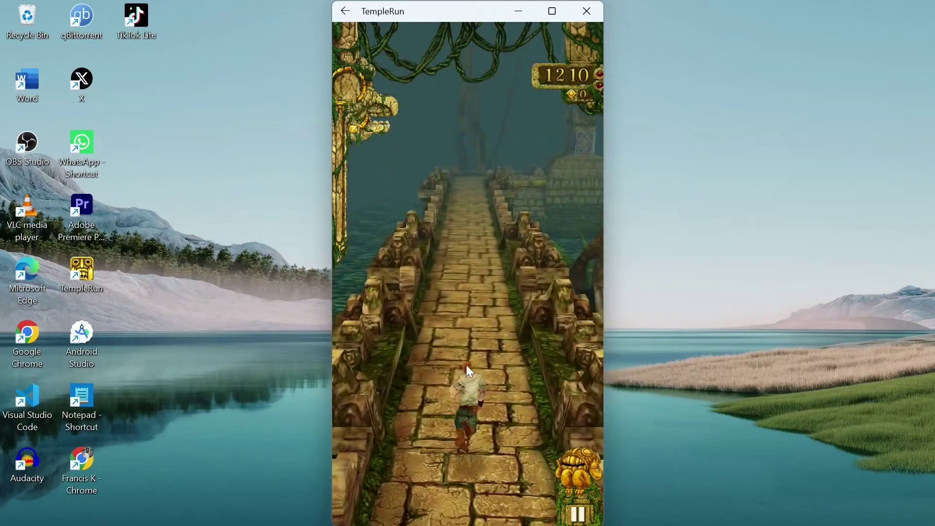
key(Right)
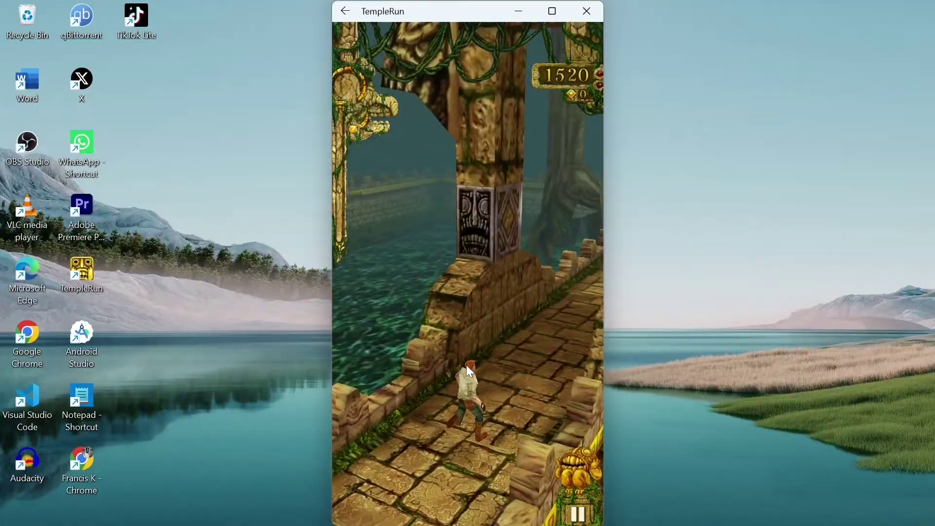
key(Left)
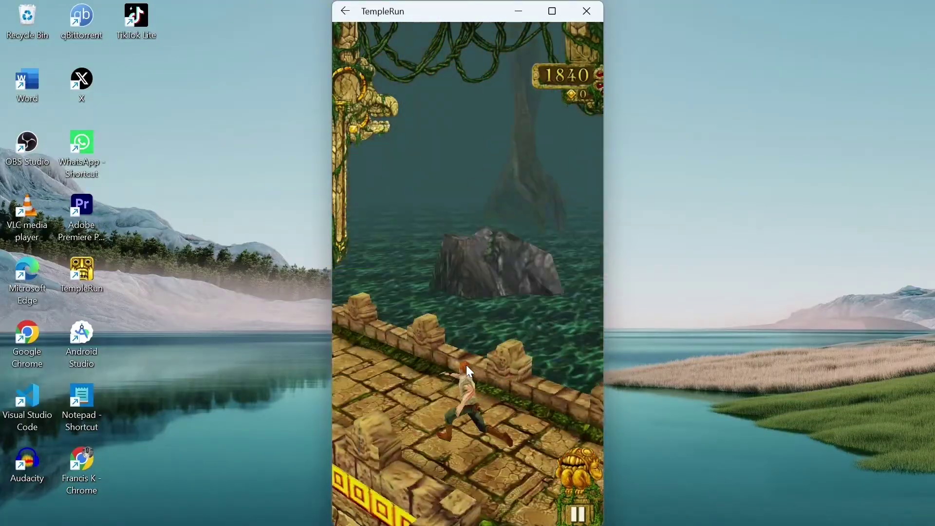
key(Right)
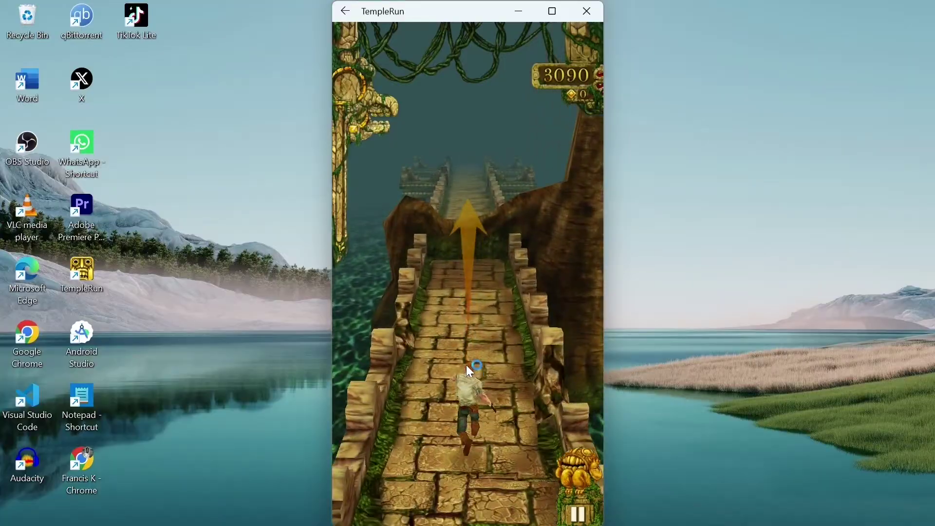
key(Up)
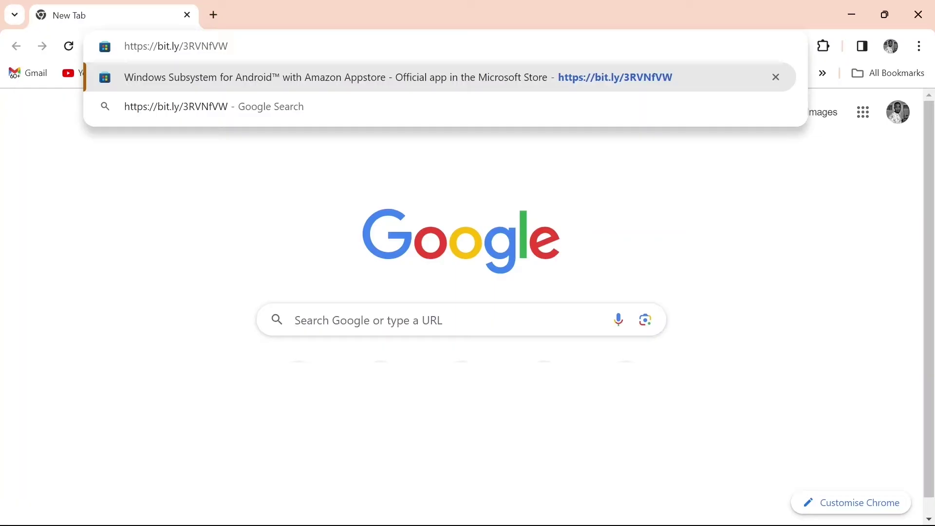
Step: Load the Windows Subsystem for Android Store page from the bit.ly link in Chrome
key(Return)
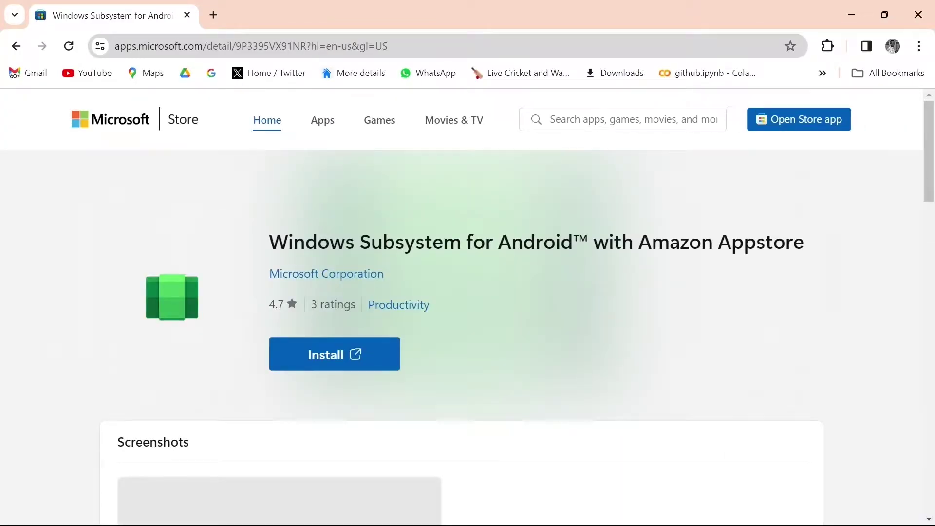
Step: Send the WSA listing to the Microsoft Store app, always allowing apps.microsoft.com to open it
click(323, 362)
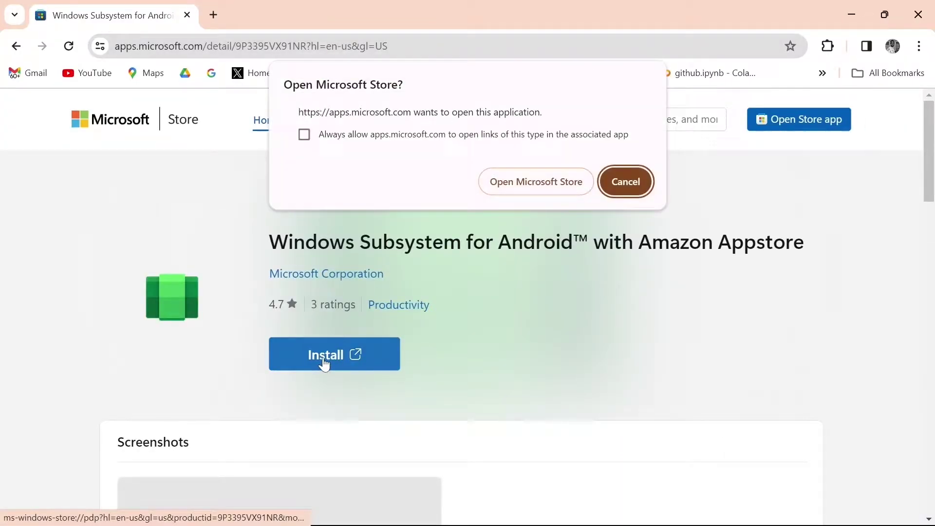
click(305, 135)
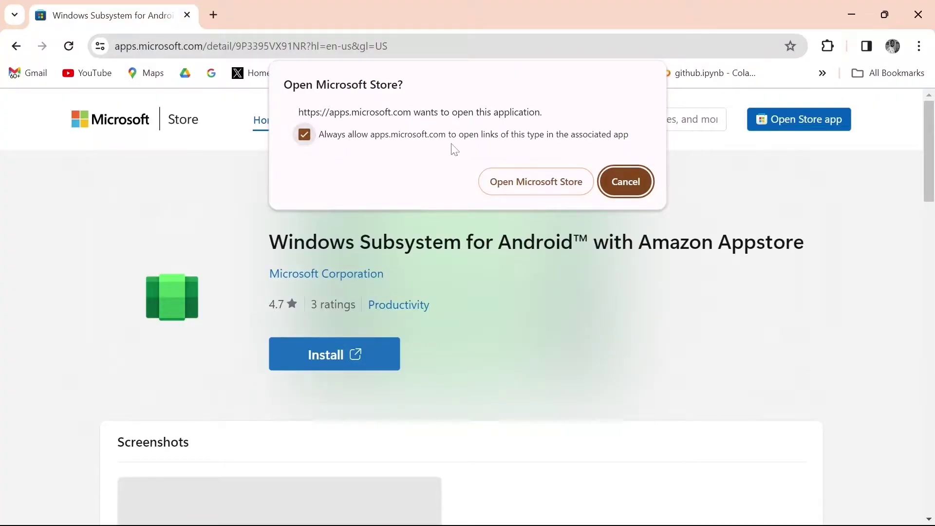
click(524, 183)
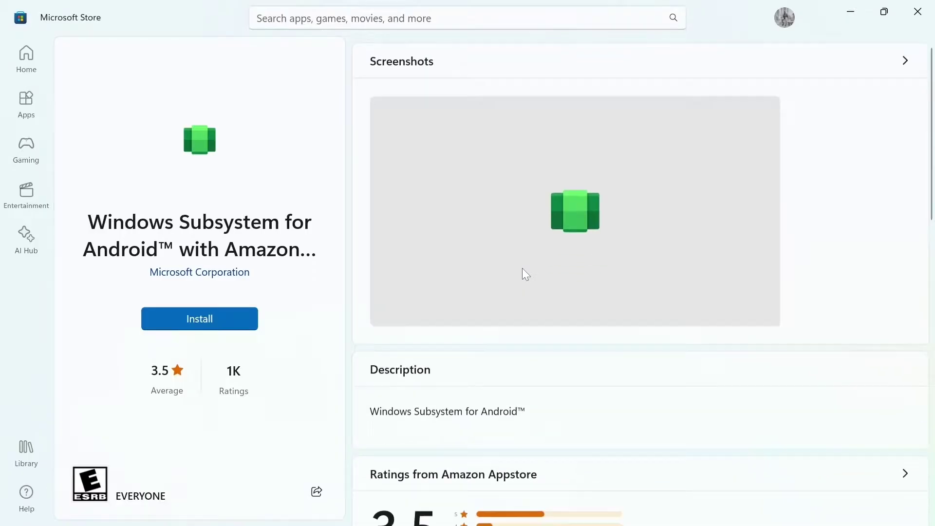
Step: Install WSA with Amazon Appstore and run setup through Download to the restart prompt
click(206, 319)
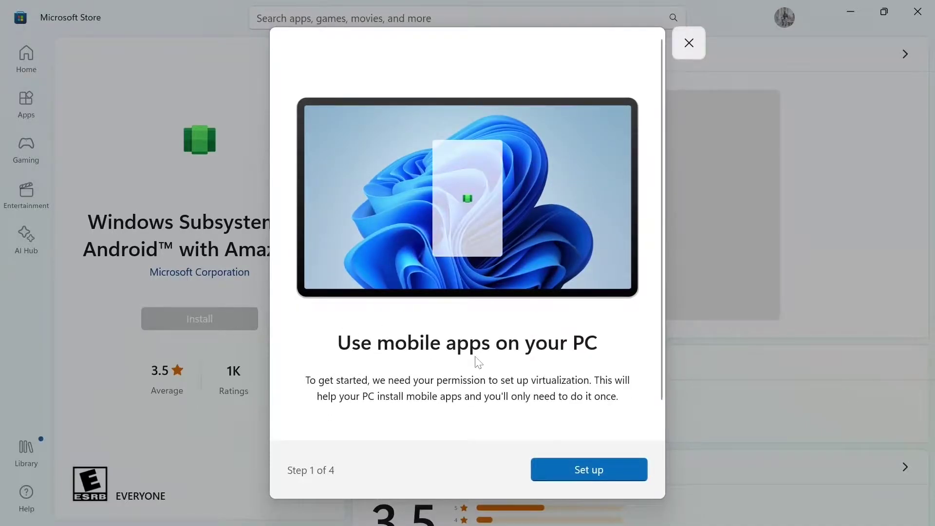
click(594, 469)
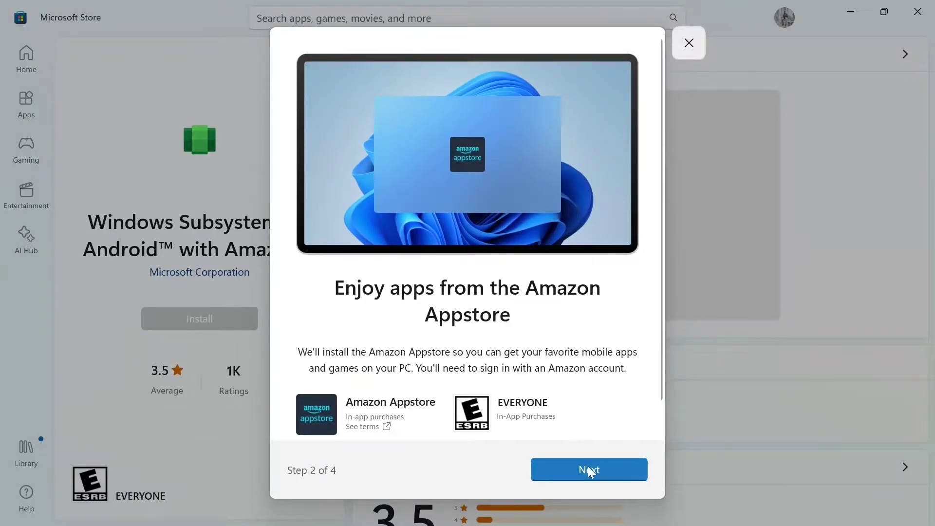
click(597, 476)
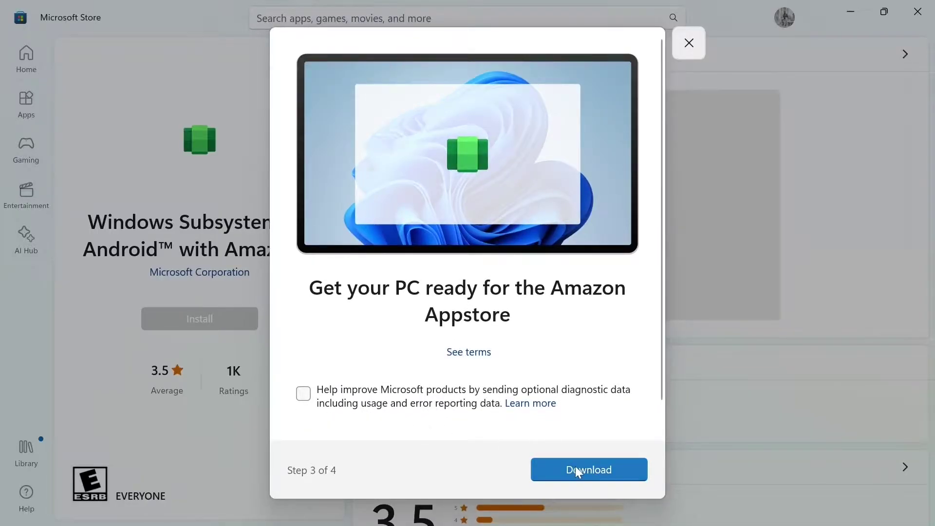
click(587, 471)
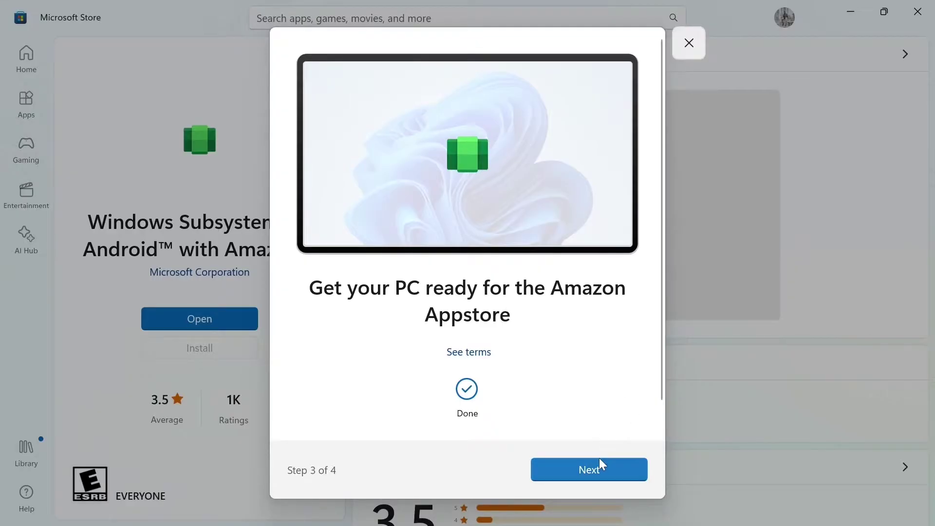
click(597, 471)
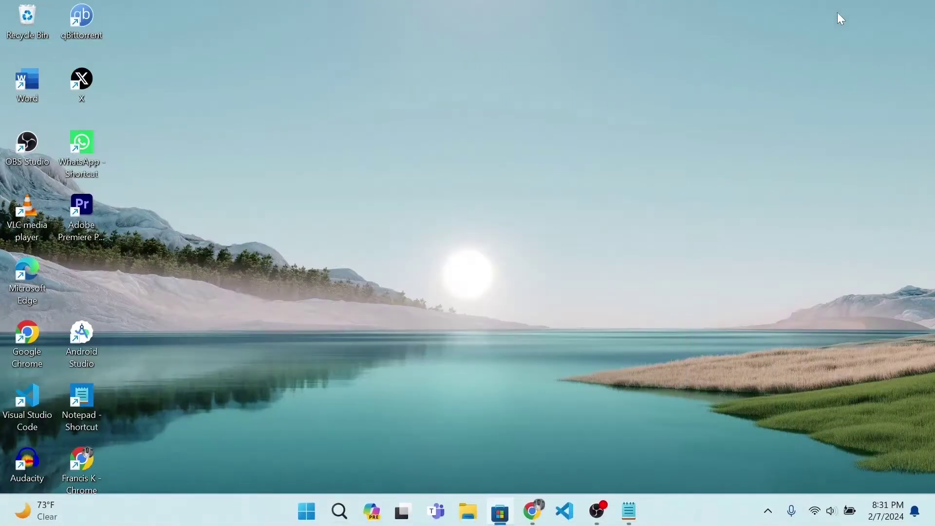
Step: Find 'Turn Windows features on or off' by searching 'window' and tick Virtual Machine Platform
click(331, 513)
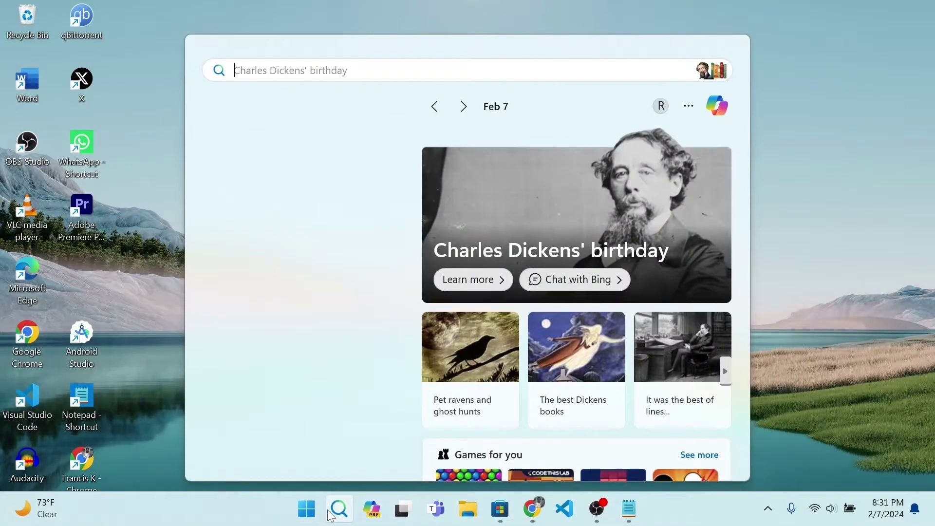
text(window)
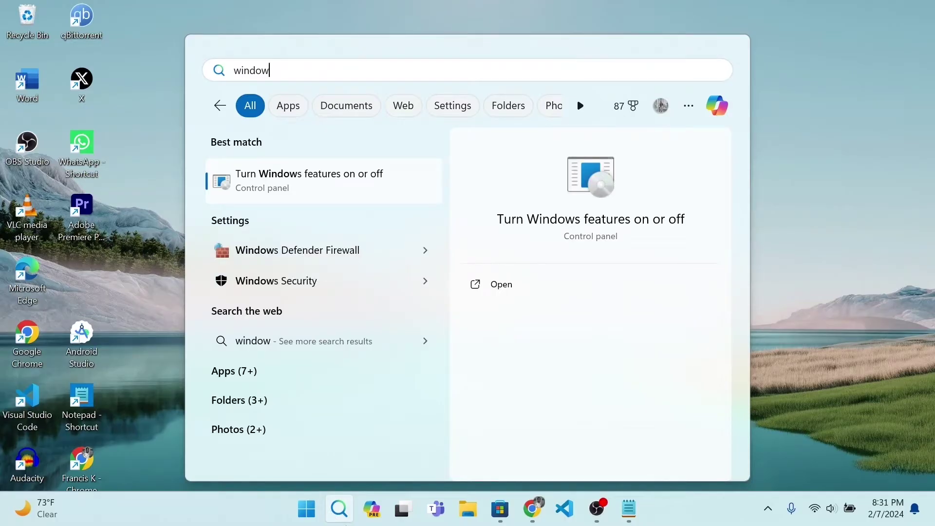
click(331, 182)
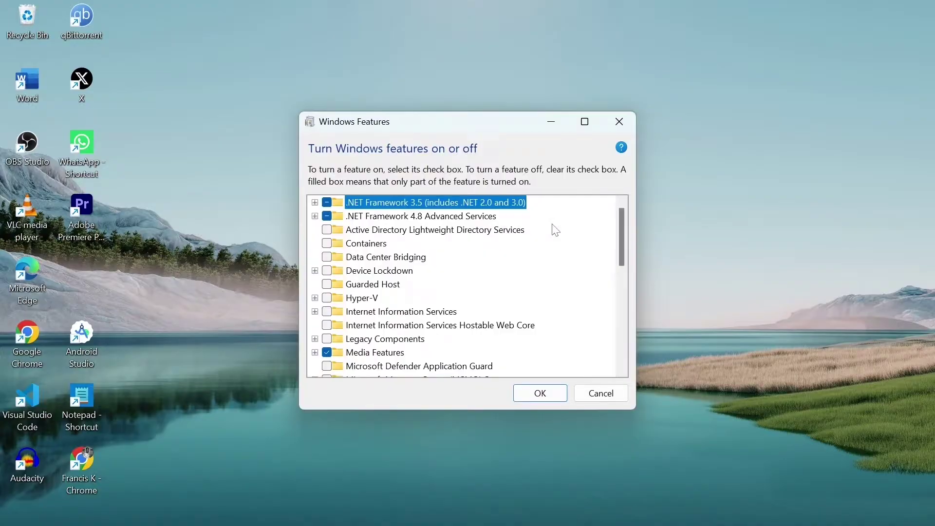
drag(617, 252, 622, 336)
click(577, 295)
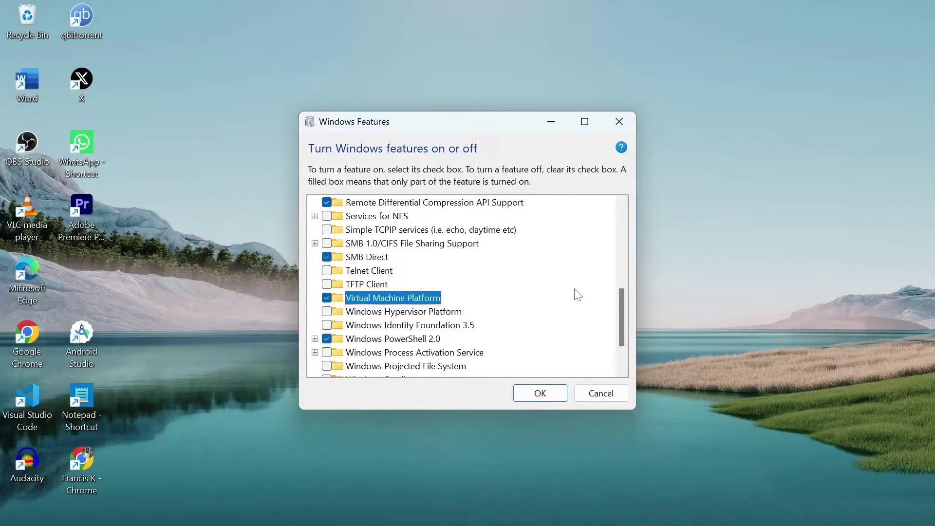
Step: Apply the feature changes and open Windows Subsystem for Android settings, found via 'windows sub', maximized
click(540, 393)
click(339, 507)
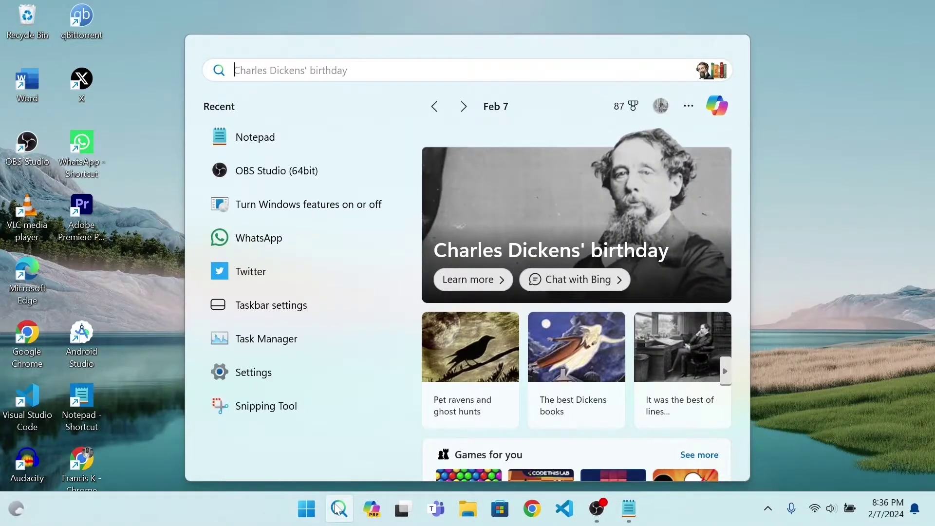
text(win)
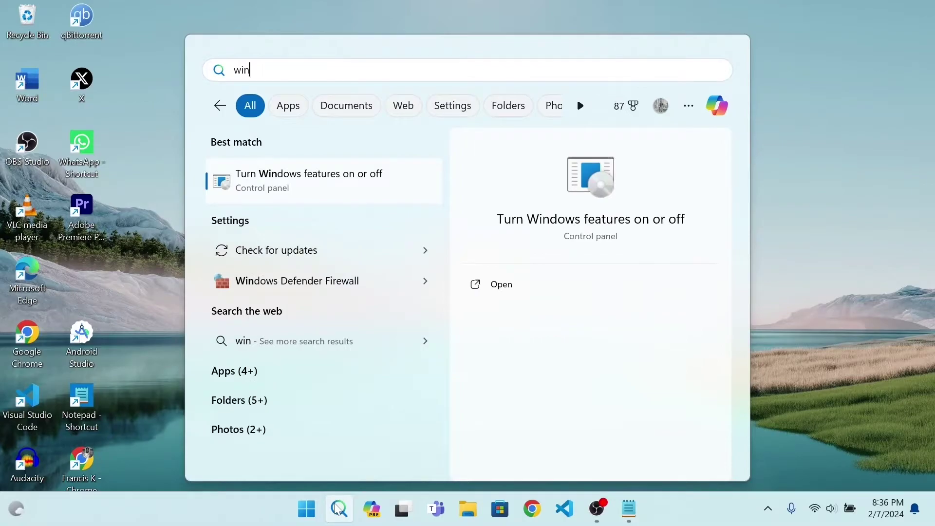
text(dows sub)
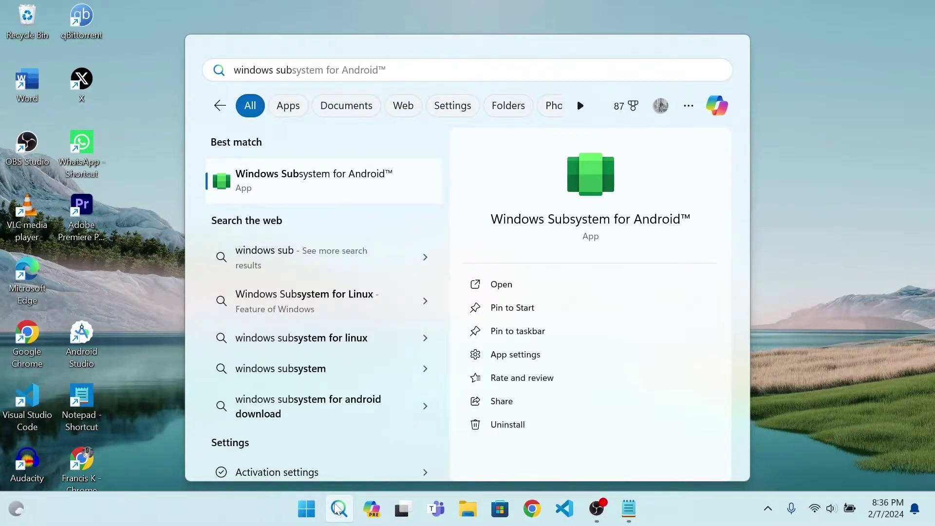
click(341, 189)
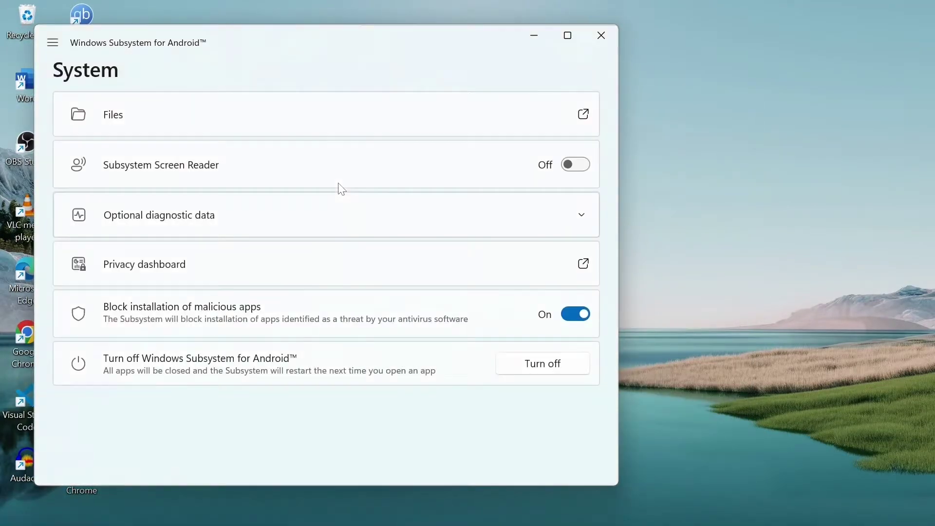
drag(302, 48, 448, 48)
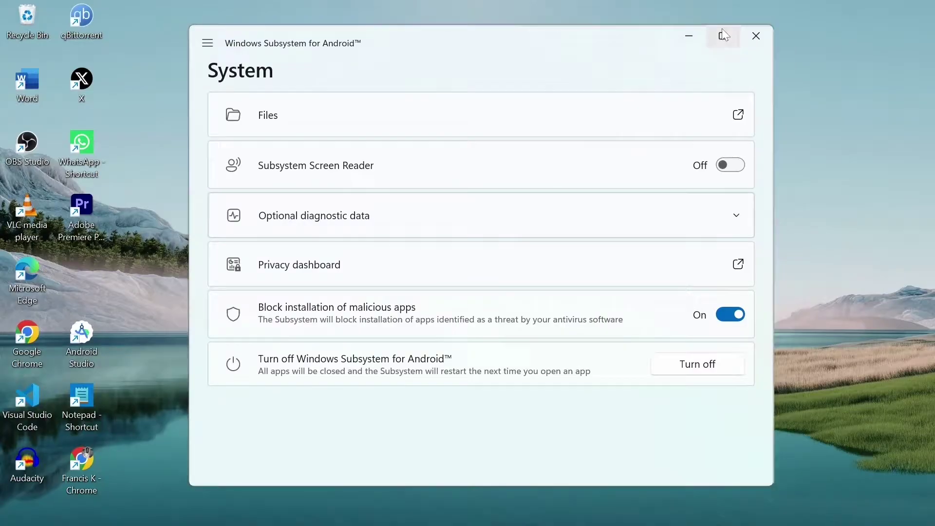
click(720, 34)
Step: Turn on Developer mode in Advanced settings, minimize, and allow WSA through the firewall
click(71, 107)
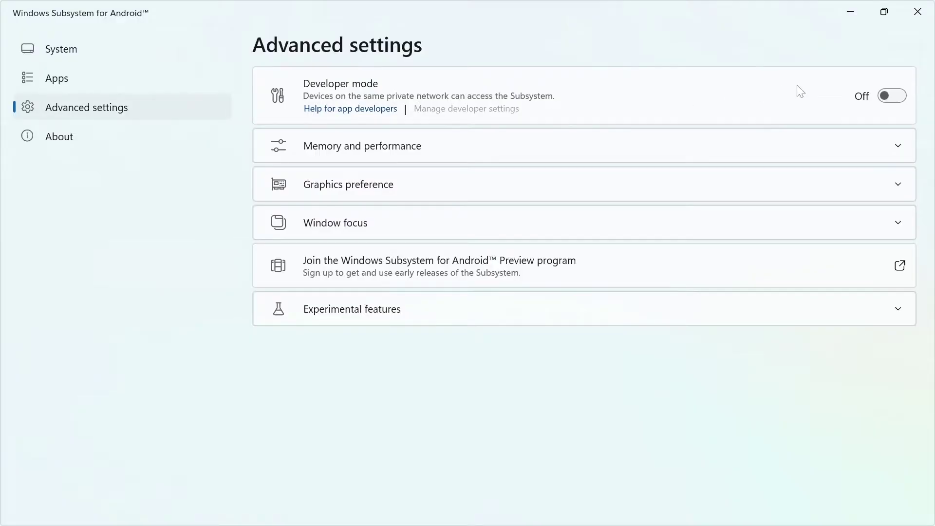
click(888, 97)
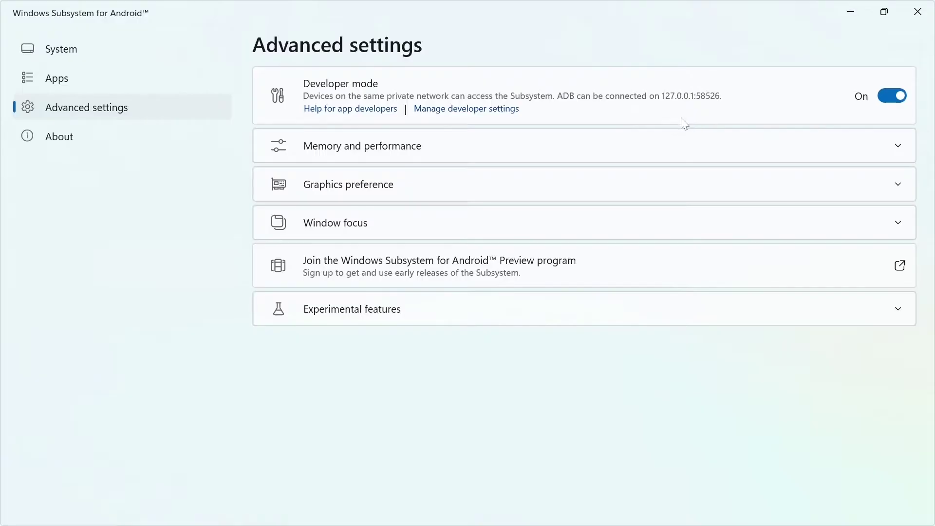
click(854, 11)
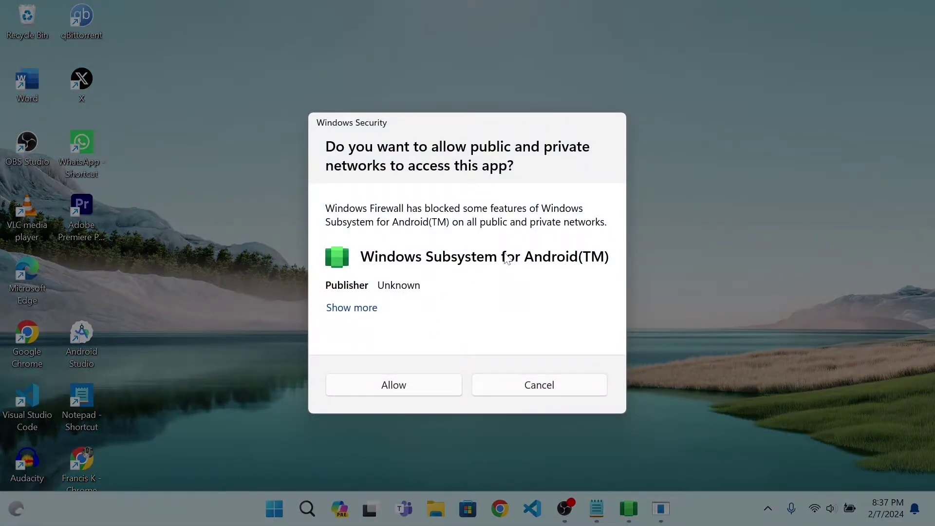
click(414, 387)
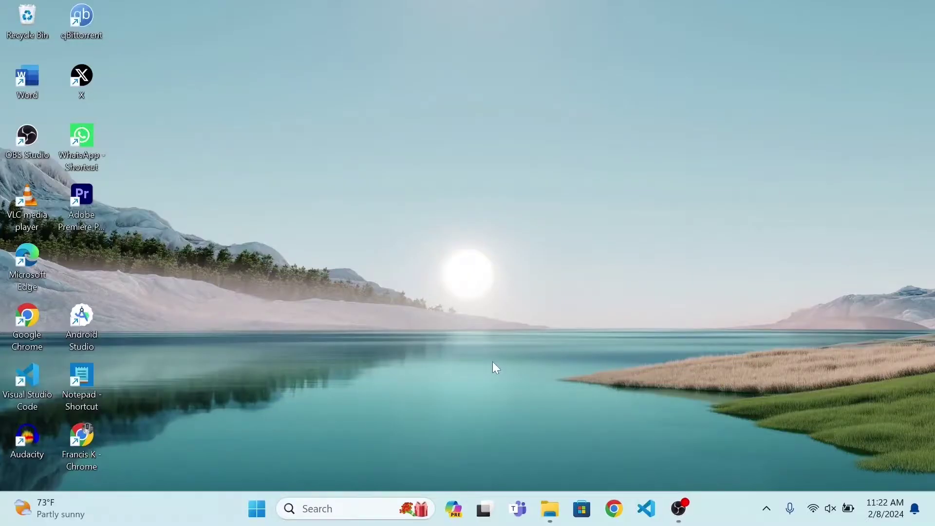
Step: View the Start menu power options without restarting, then open a Chrome new tab
click(259, 509)
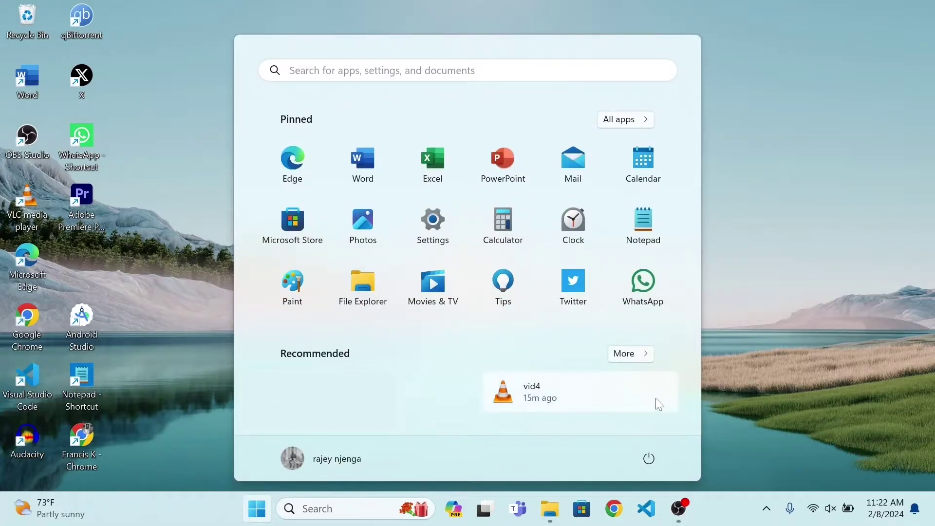
click(649, 460)
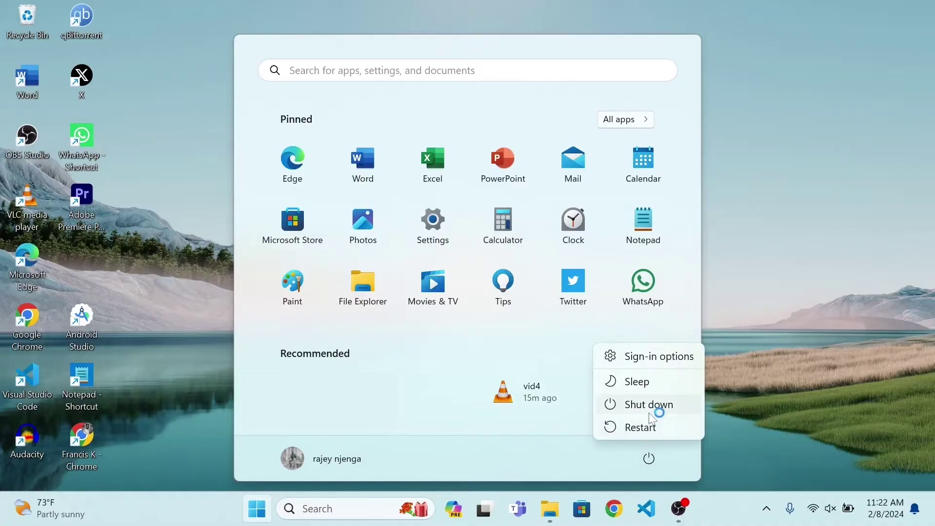
click(612, 508)
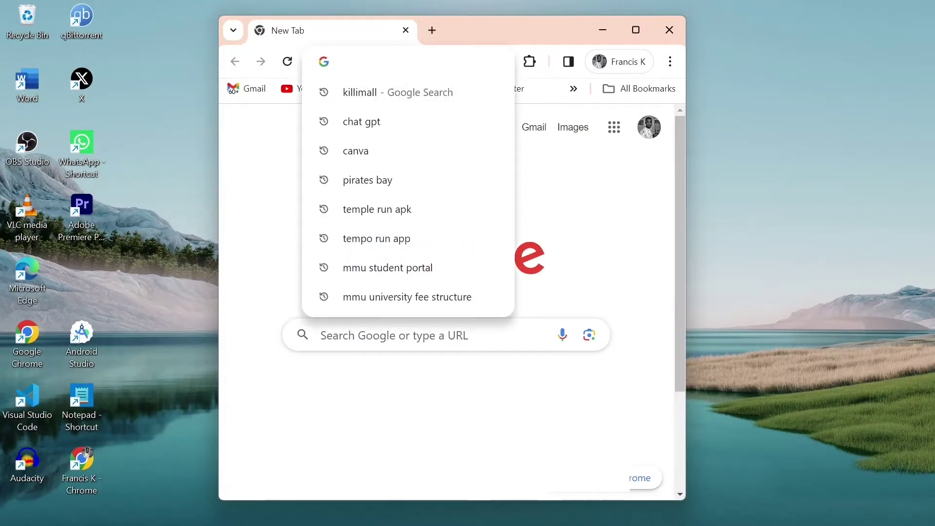
Step: Open the wsa_pacman GitHub link, go to the v1.5.0 release, and save WSA-pacman-v1.5.0-installer.exe
text(https://bit.ly/3dsLel2)
key(Return)
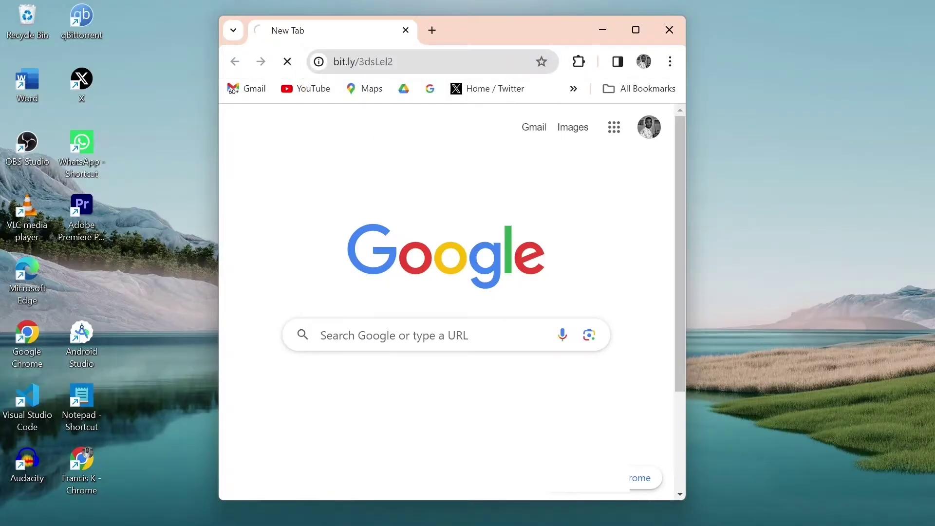
click(641, 29)
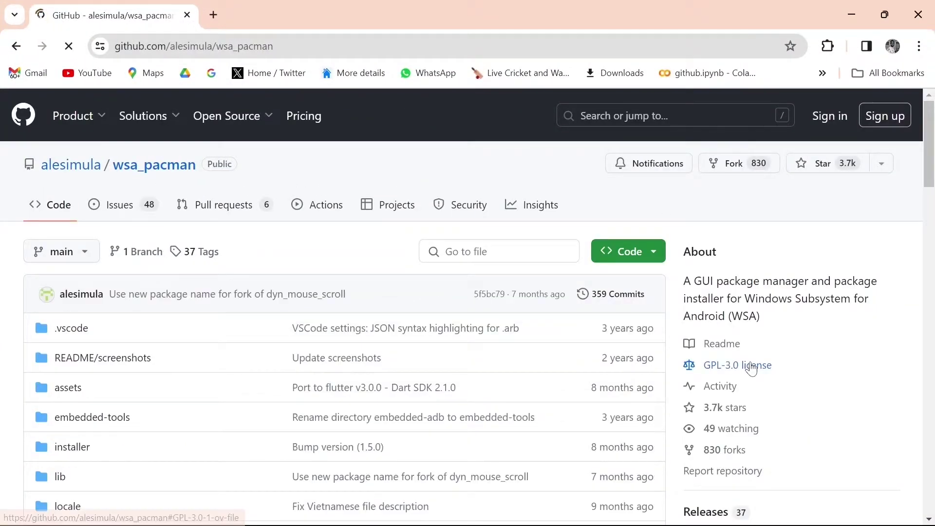
scroll(755, 368, down, 5)
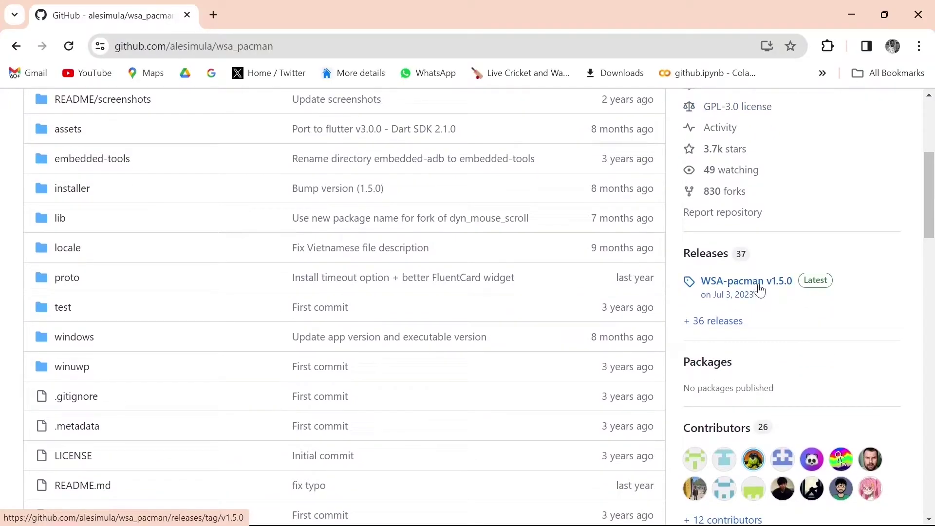
click(758, 286)
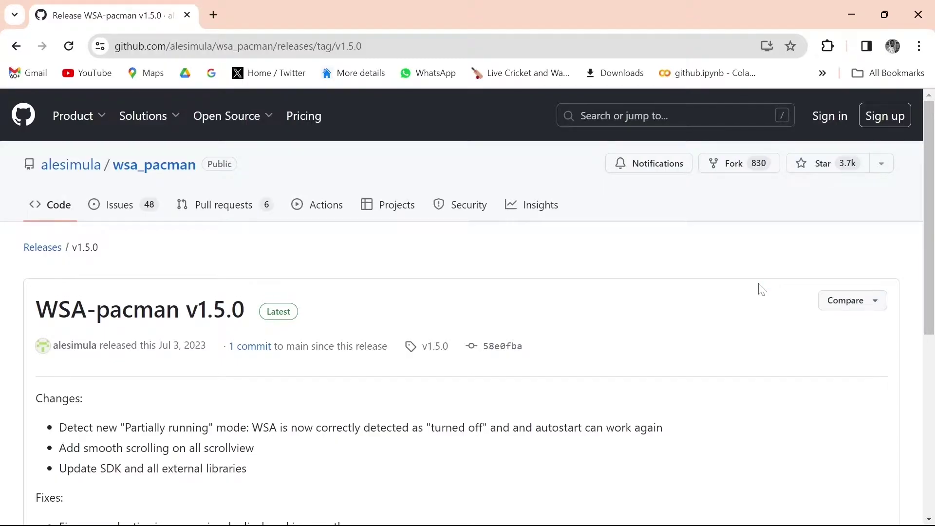
scroll(761, 289, down, 7)
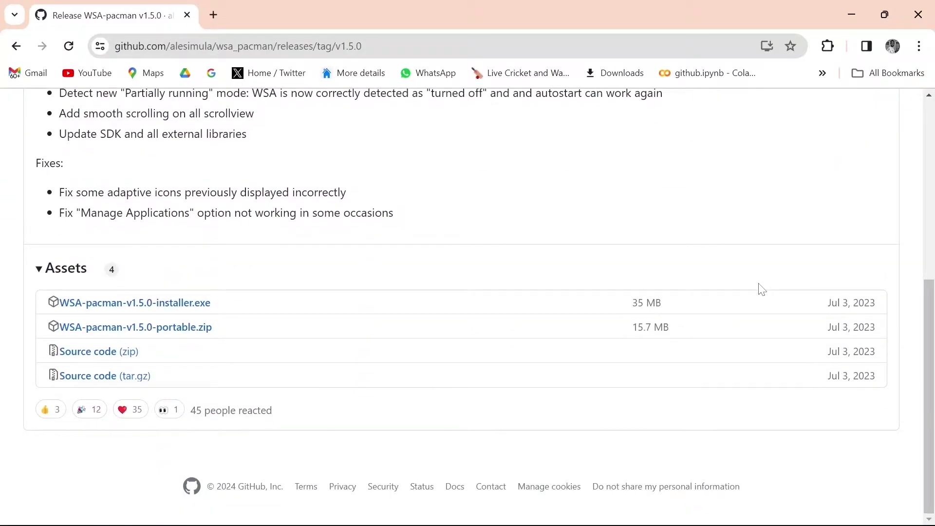
click(187, 305)
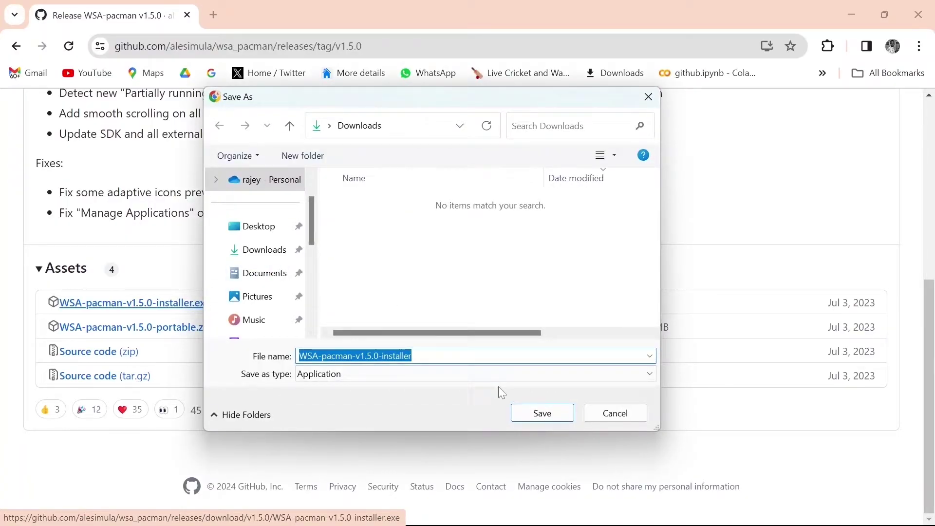
click(551, 414)
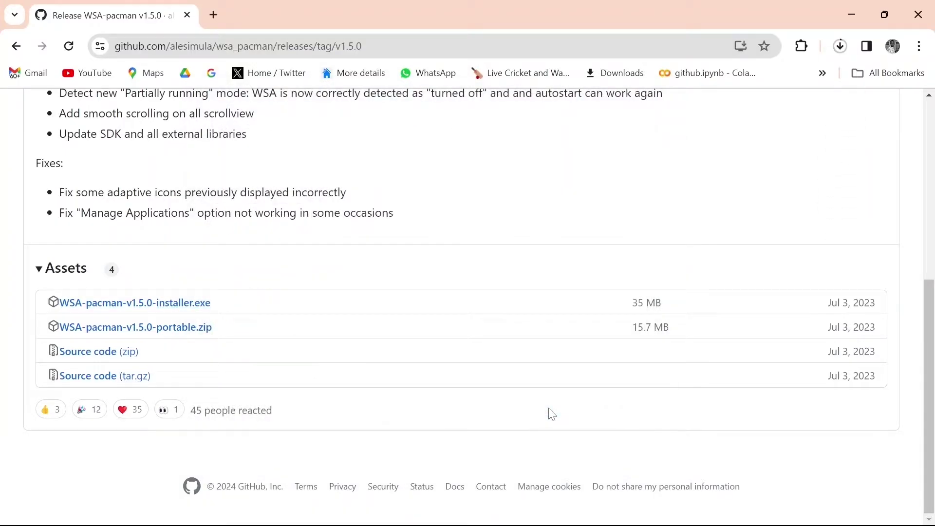
Step: Launch the downloaded WSA PacMan installer from the Downloads folder
click(487, 298)
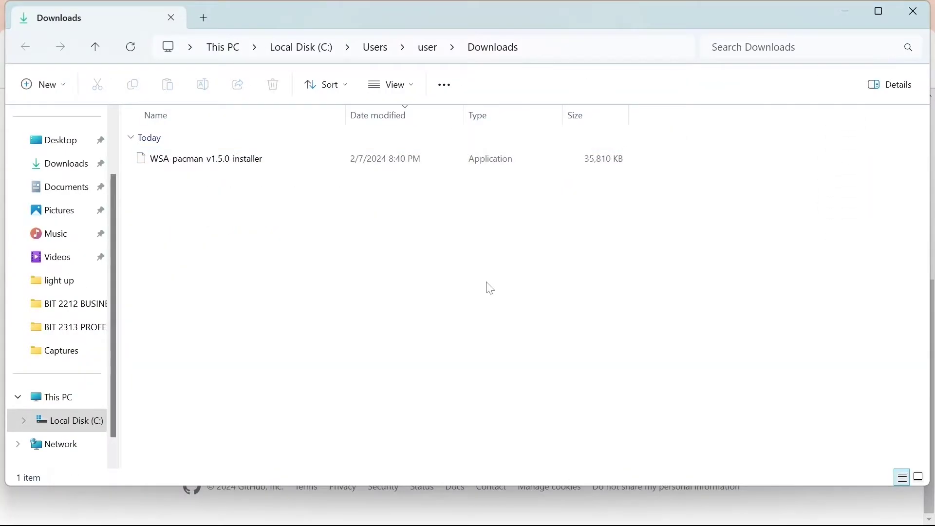
click(502, 167)
double_click(502, 167)
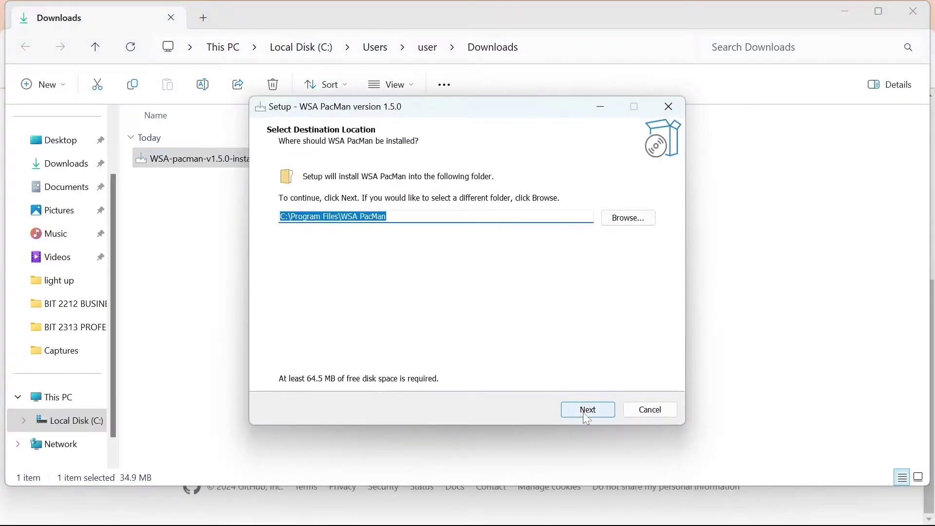
Step: Install WSA PacMan to C:\Program Files\WSA PacMan with .apk and .xapk associations, then minimize Explorer and Chrome
click(588, 414)
click(589, 413)
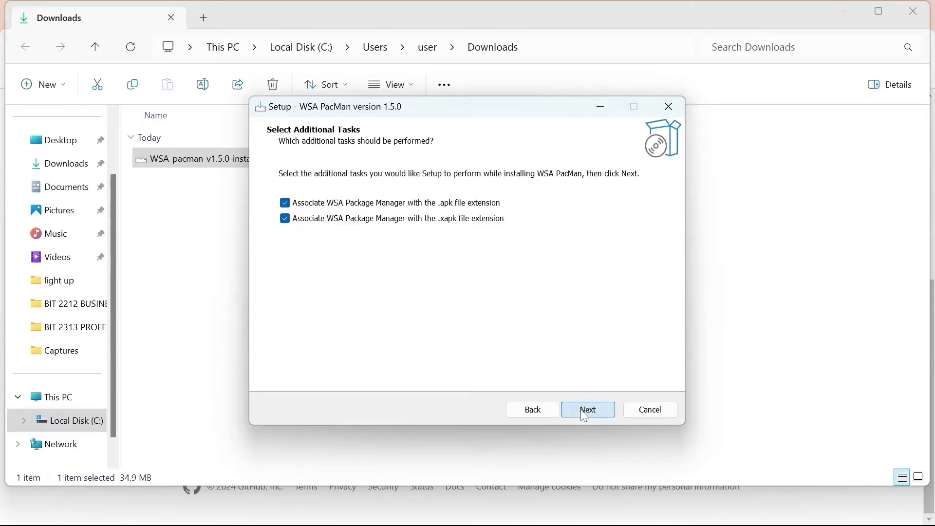
click(587, 412)
click(587, 413)
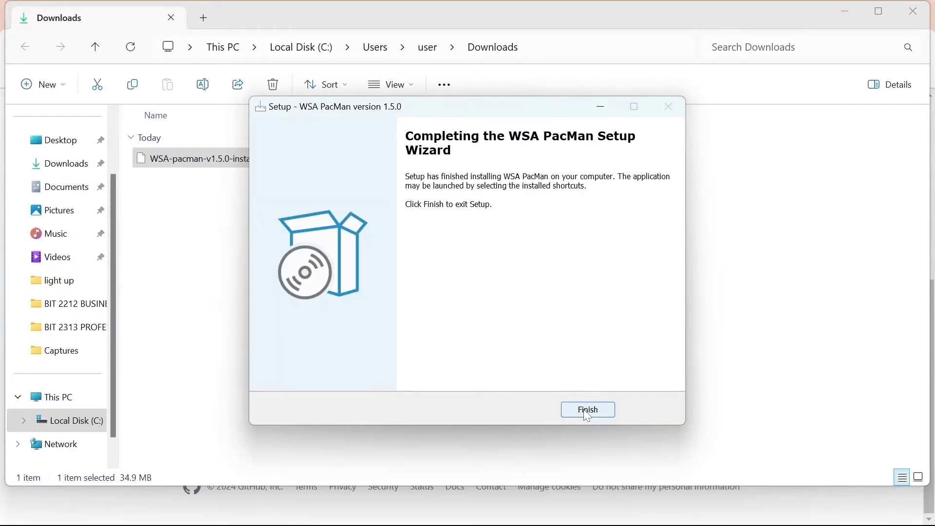
click(587, 411)
click(846, 11)
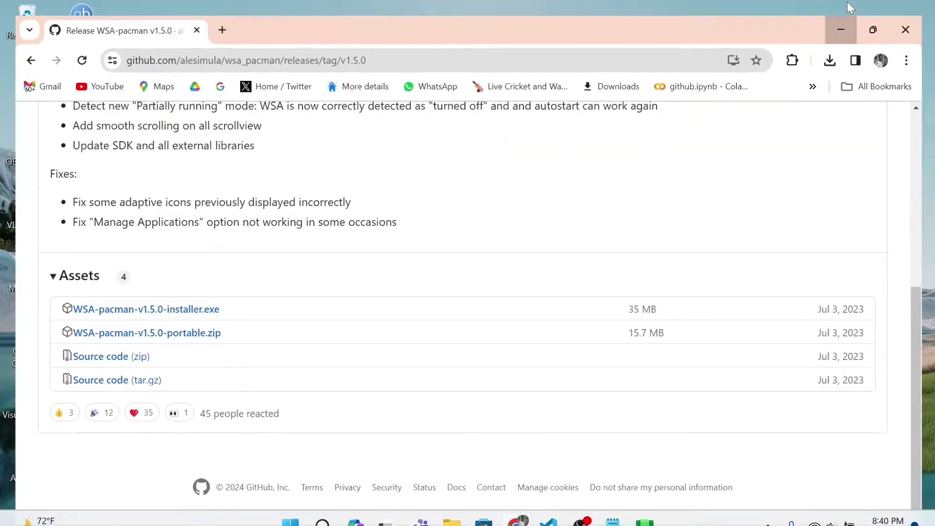
click(846, 18)
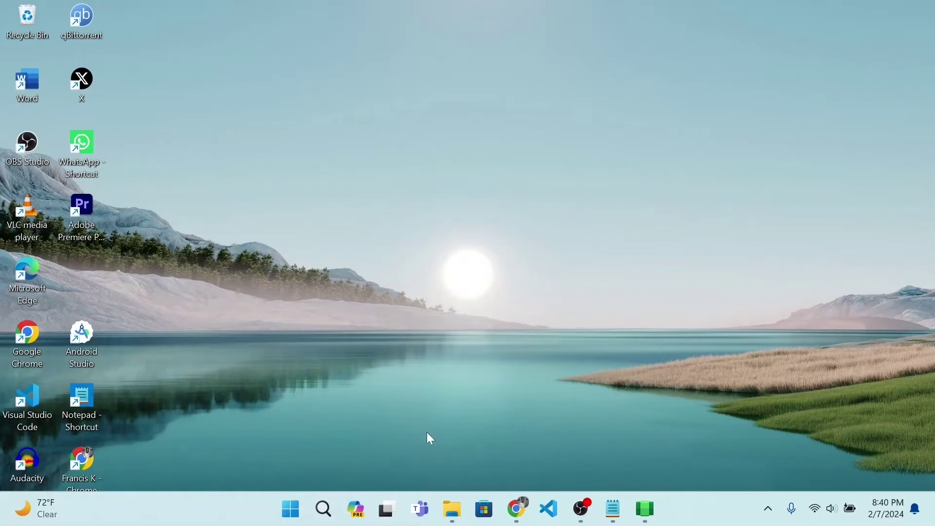
Step: Launch WSA PacMan via a 'wsa' search, confirm it shows Connected, then minimize it
click(325, 508)
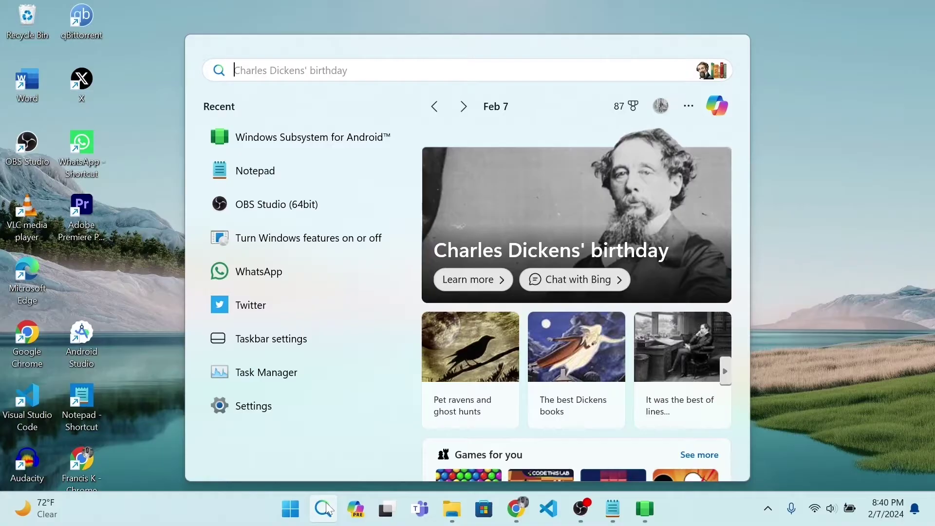
text(wsa)
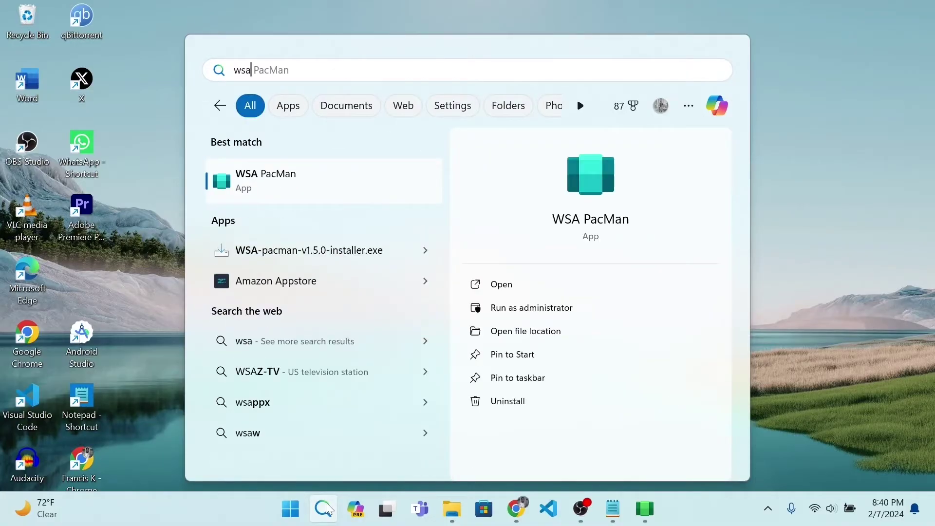
click(340, 181)
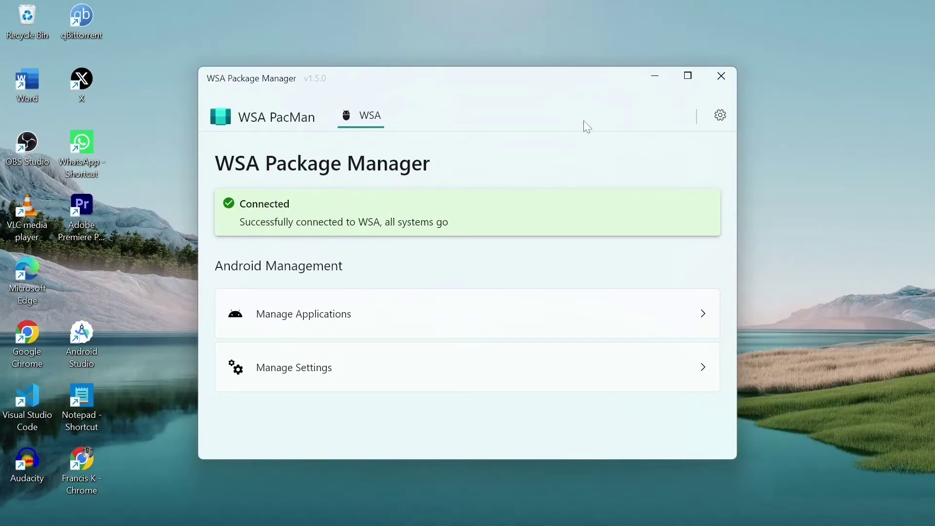
click(654, 78)
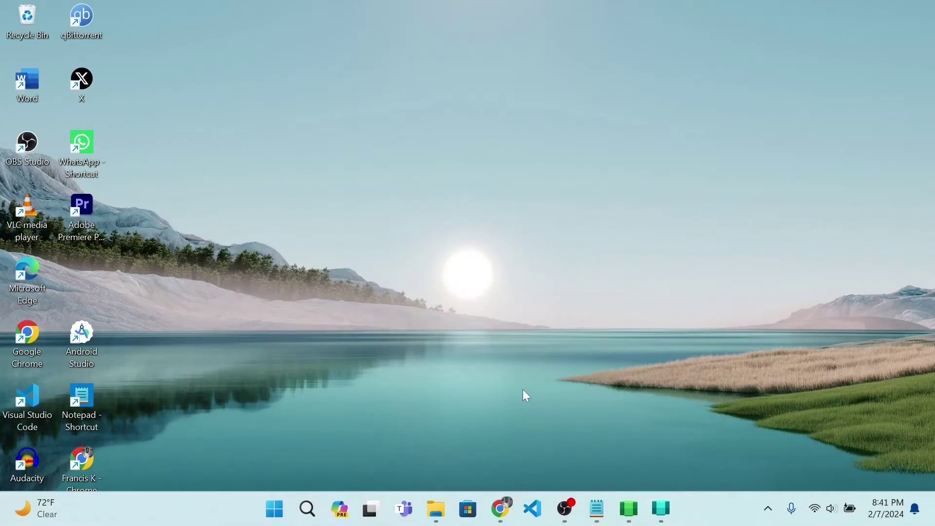
Step: Search Google for 'temple run apk' in a new Chrome tab
mouse_move(501, 520)
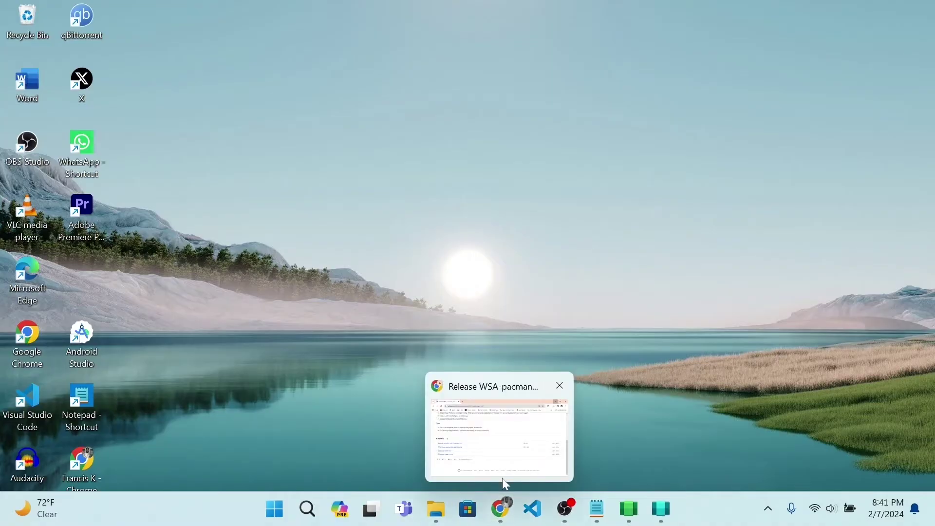
click(525, 438)
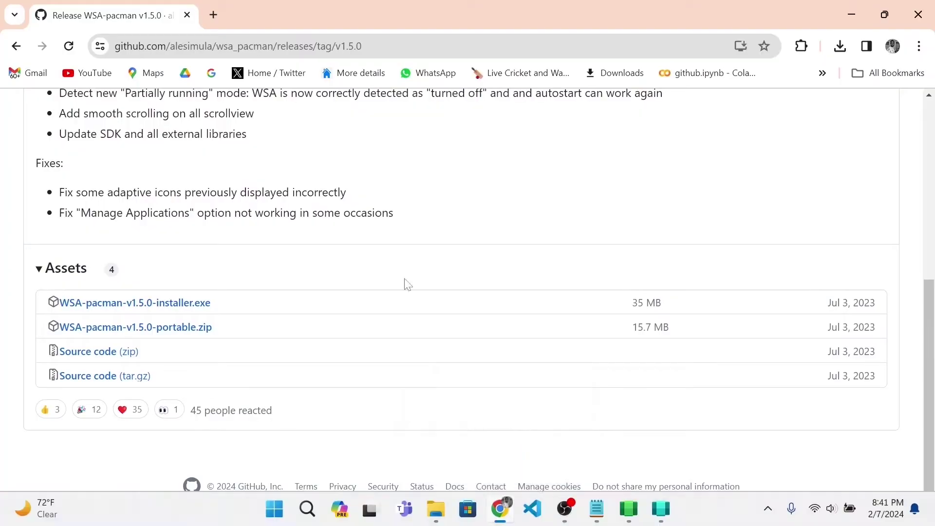
click(214, 15)
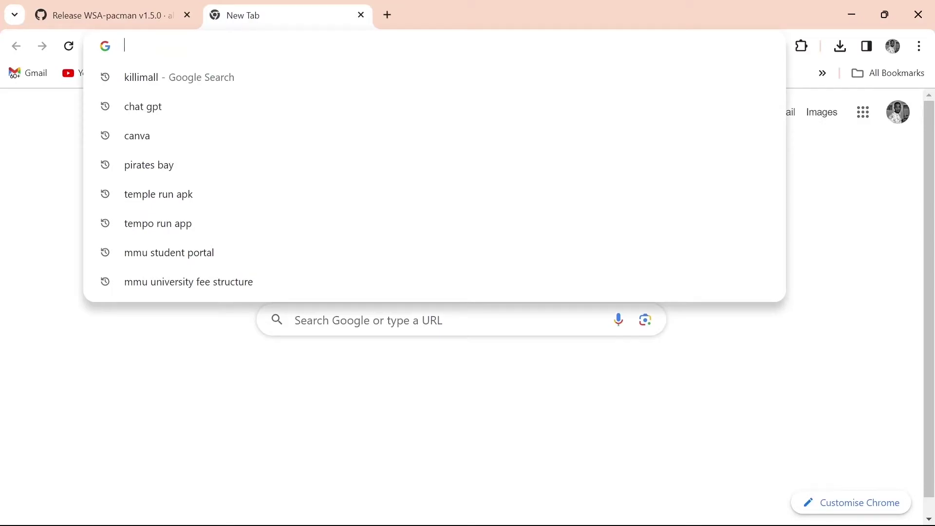
text(temple)
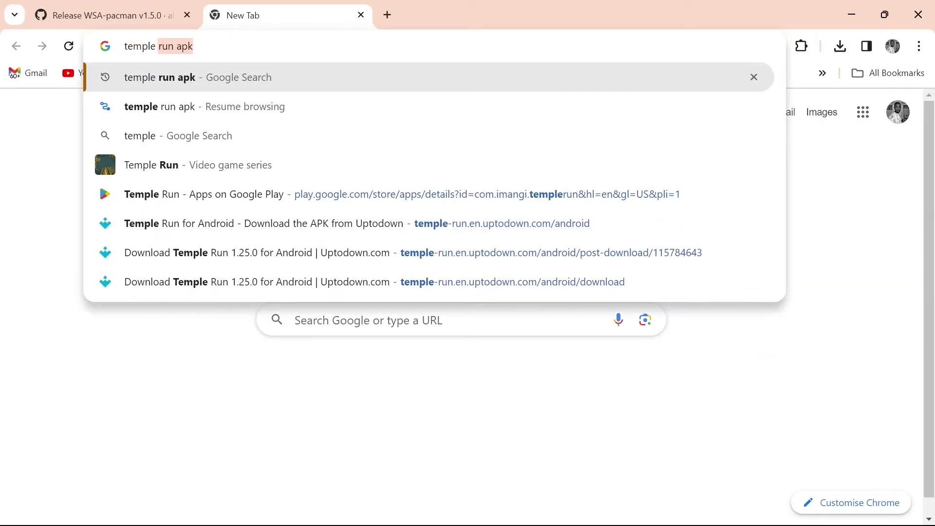
key(Return)
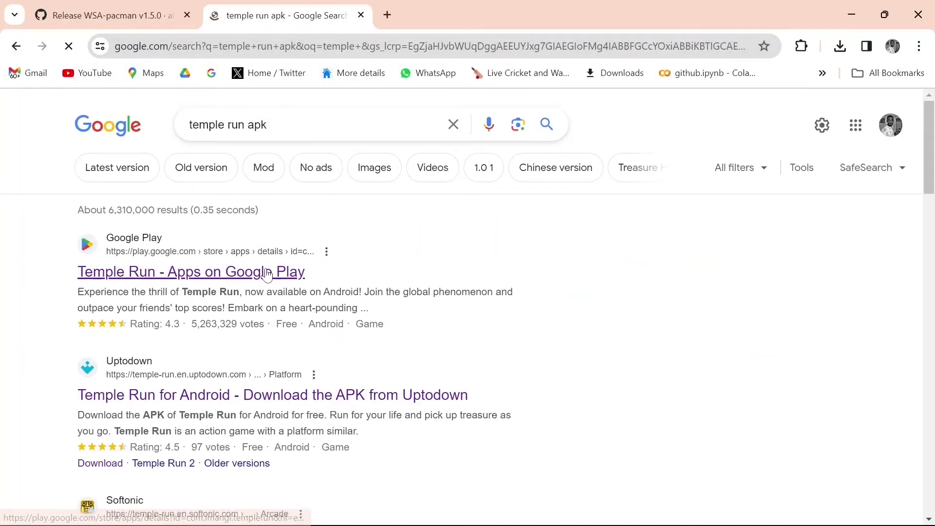
scroll(270, 273, down, 3)
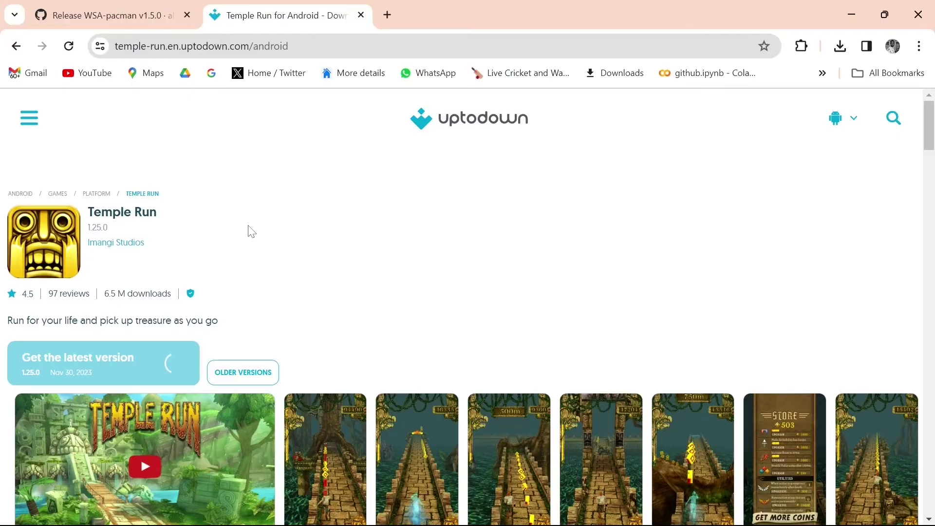
Step: Download the Temple Run 1.25.0 APK from Uptodown and save it to Downloads
click(180, 363)
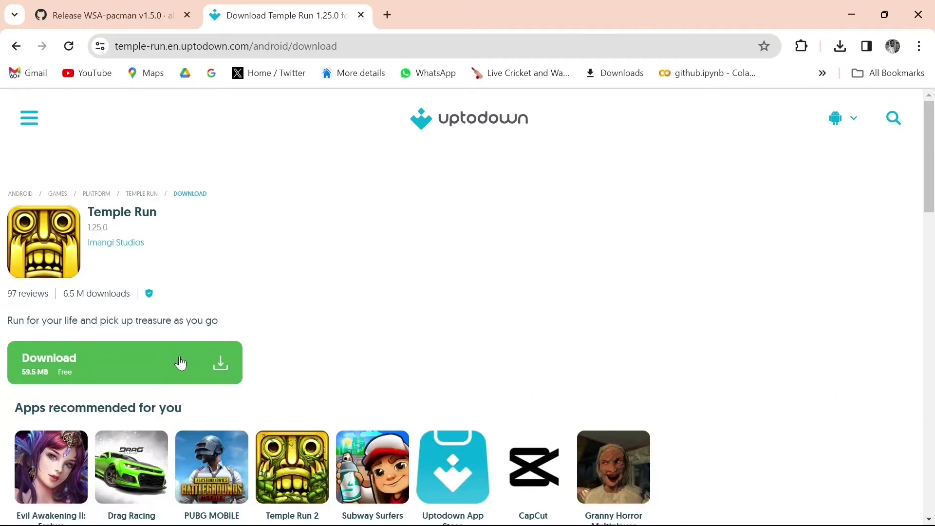
scroll(320, 324, down, 1)
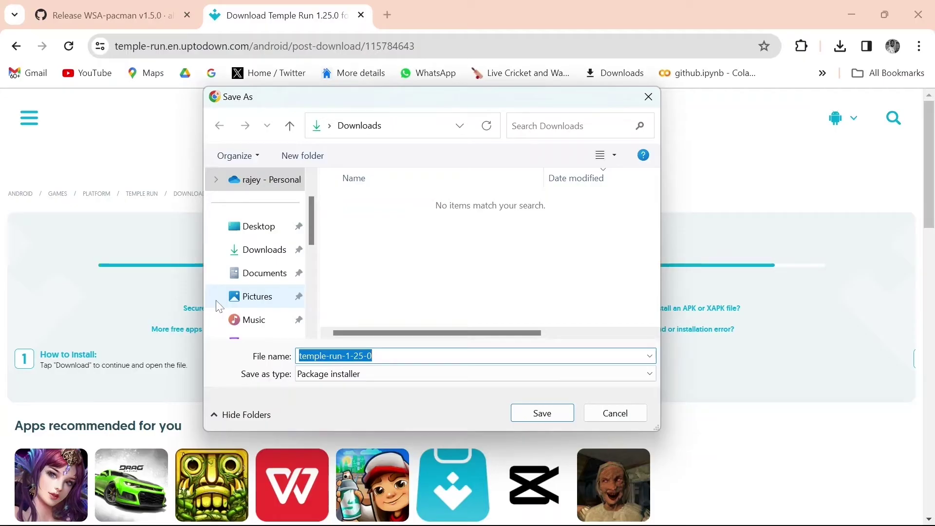
click(252, 258)
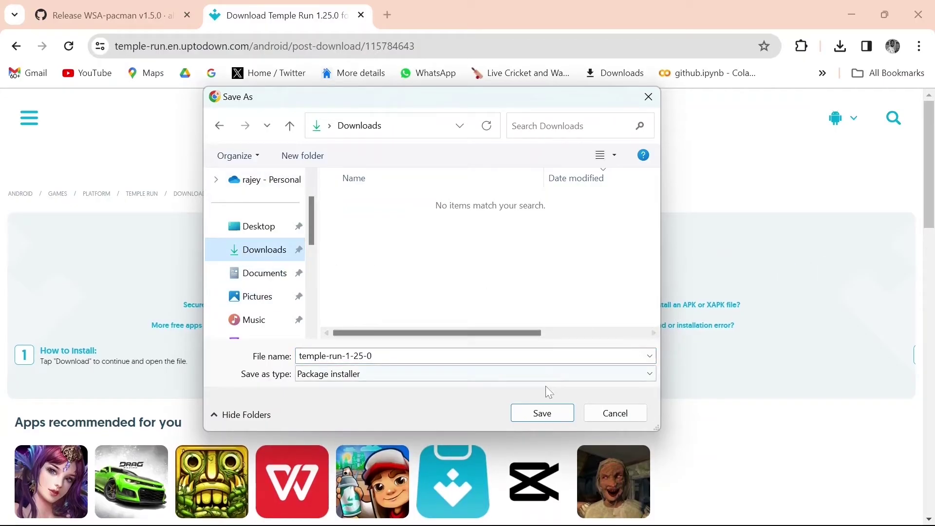
click(543, 412)
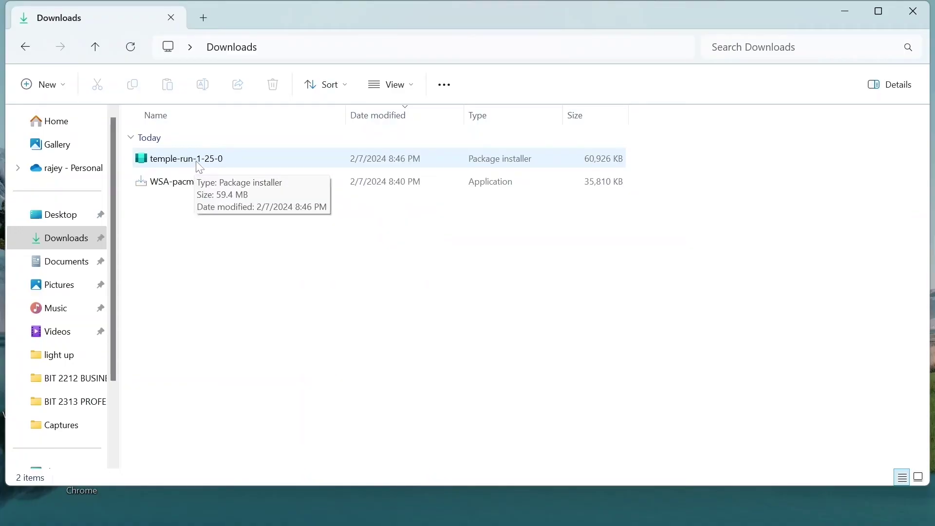
Step: Install temple-run-1-25-0 via WSA PacMan with a desktop shortcut, then launch TempleRun
click(199, 167)
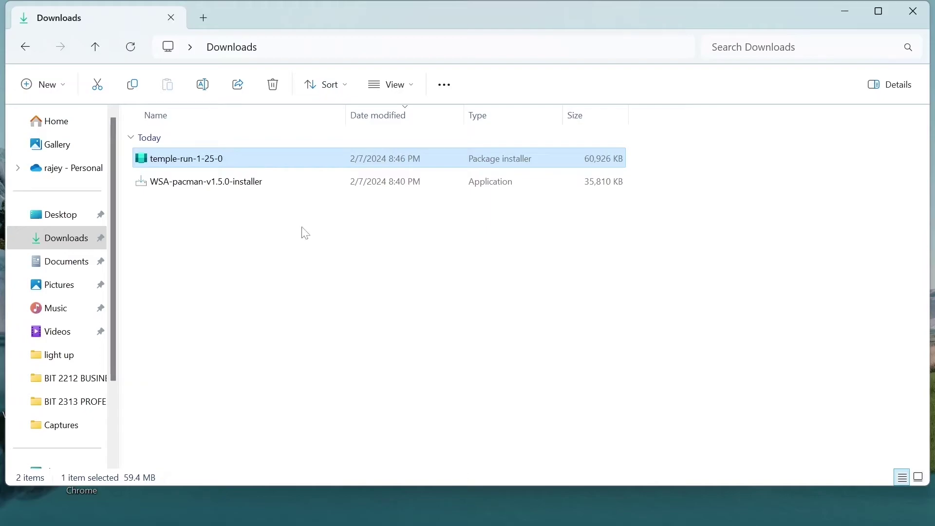
mouse_move(457, 521)
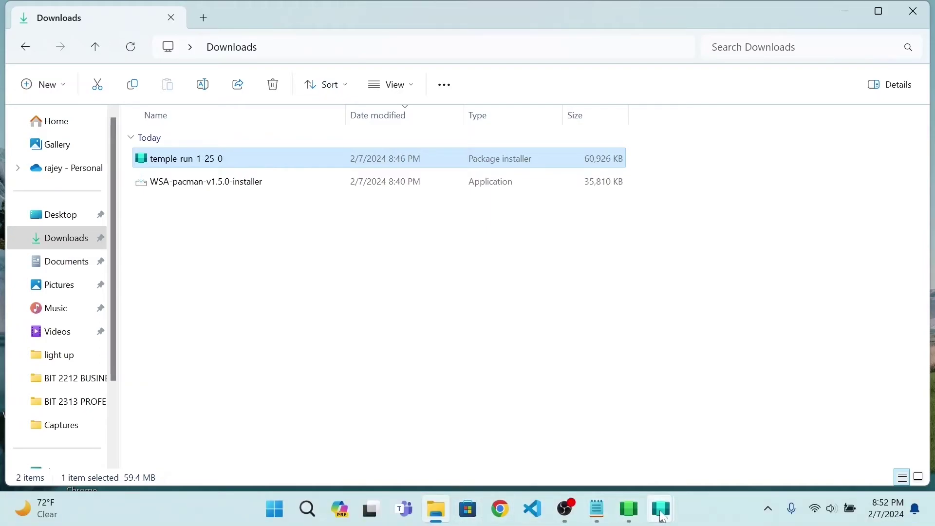
mouse_move(663, 518)
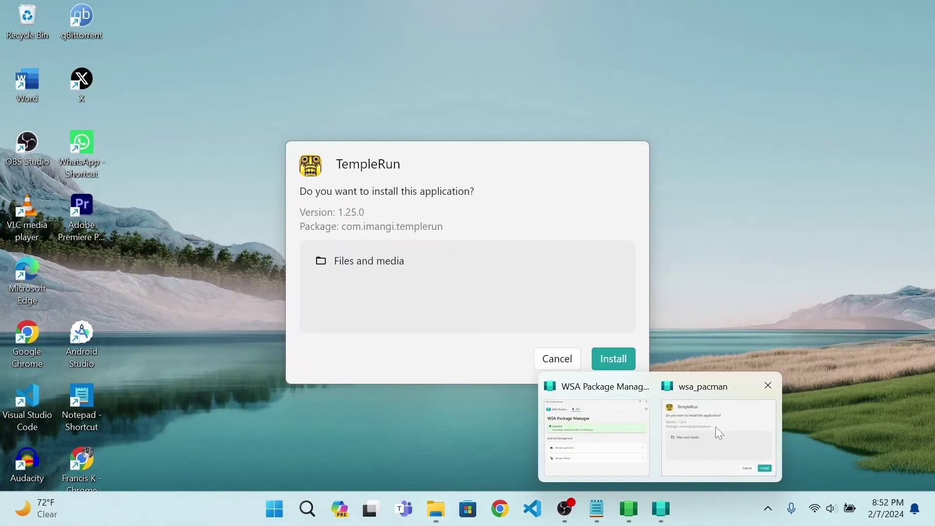
click(715, 426)
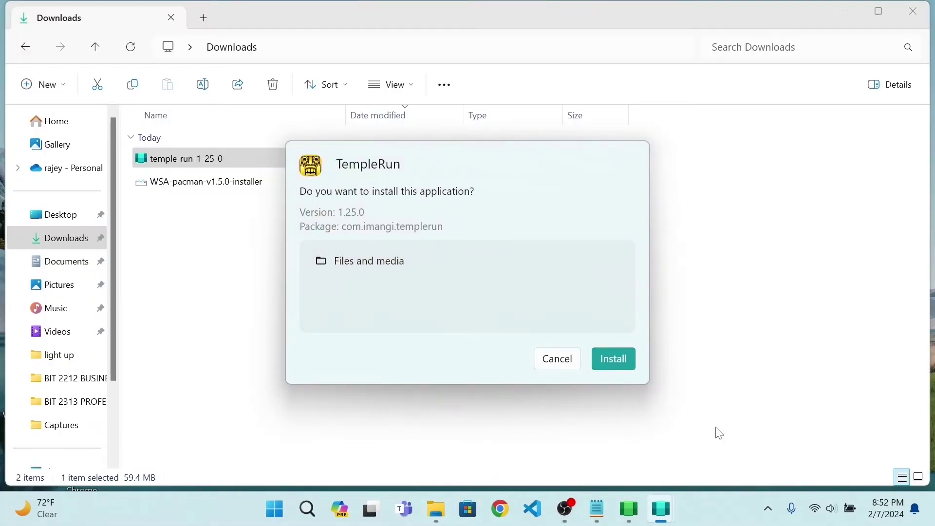
click(622, 361)
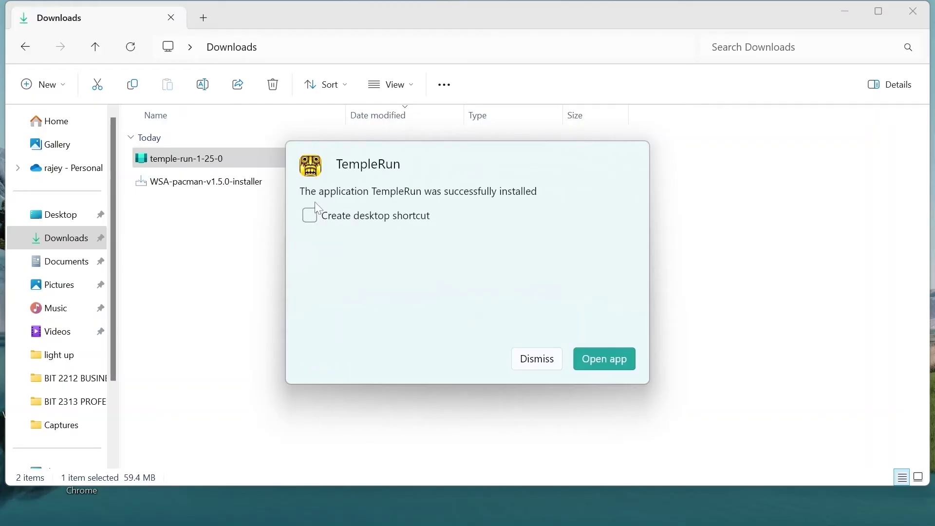
click(315, 215)
click(608, 366)
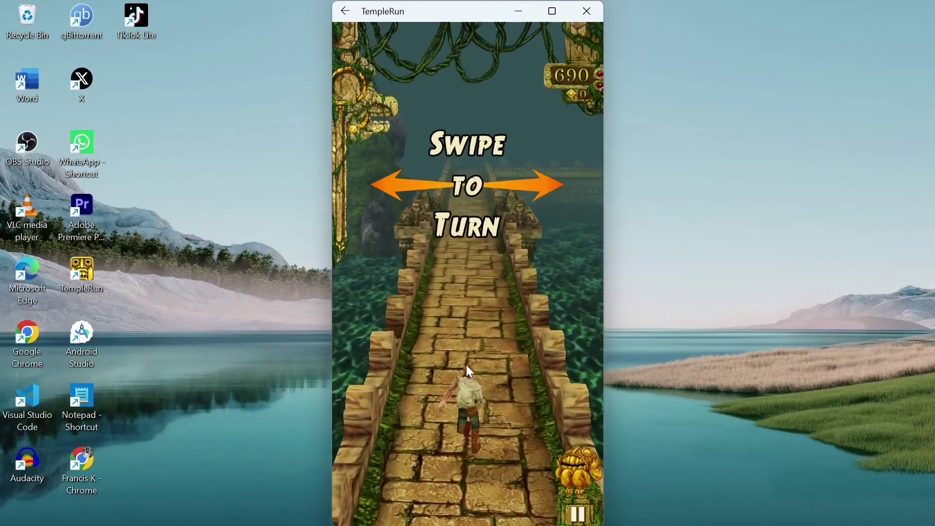
Step: Turn right twice and left twice at junctions, then jump over two obstacles
key(Right)
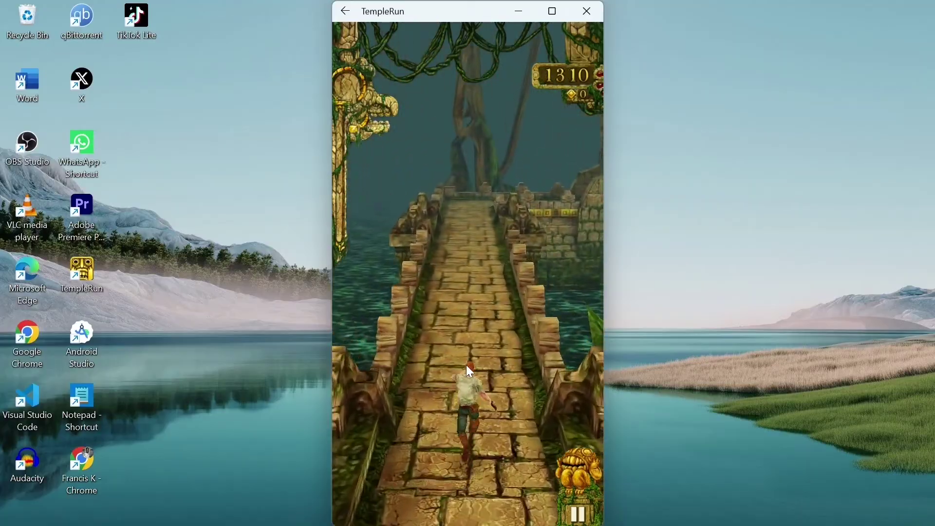
key(Right)
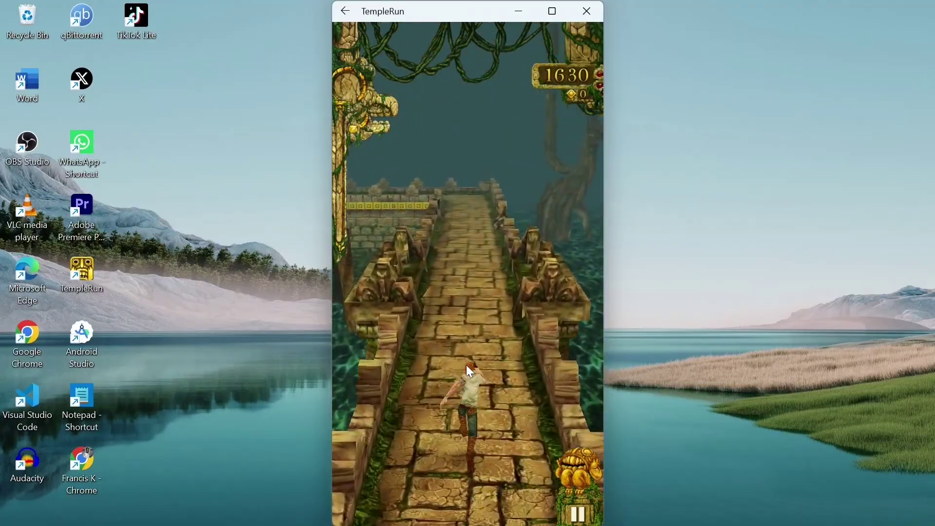
key(Left)
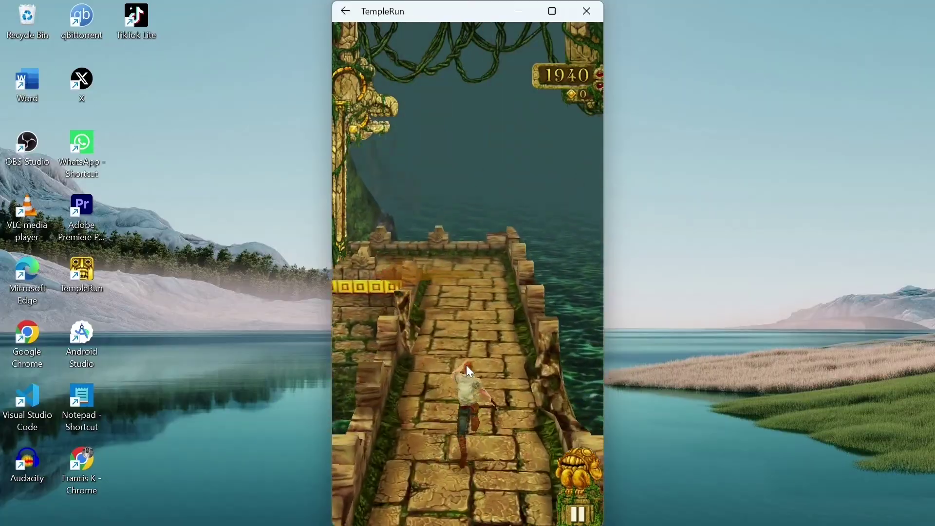
key(Left)
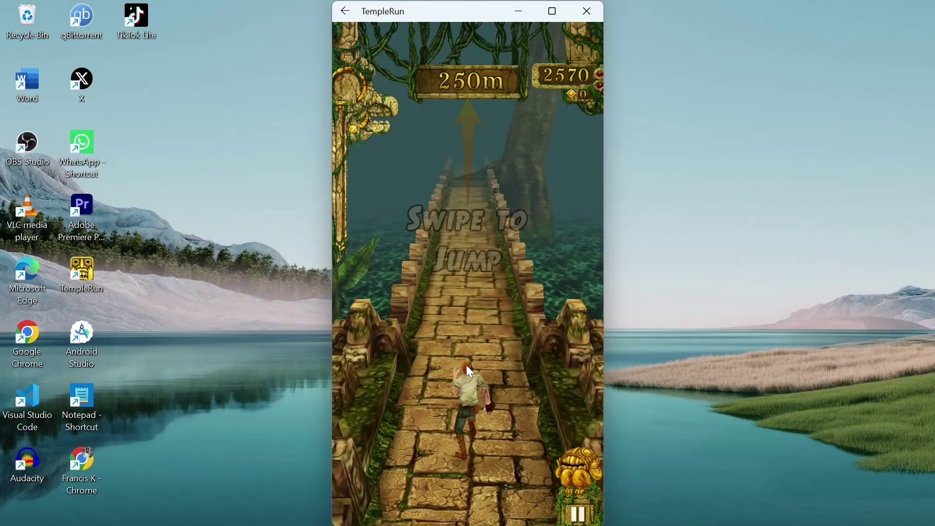
key(Up)
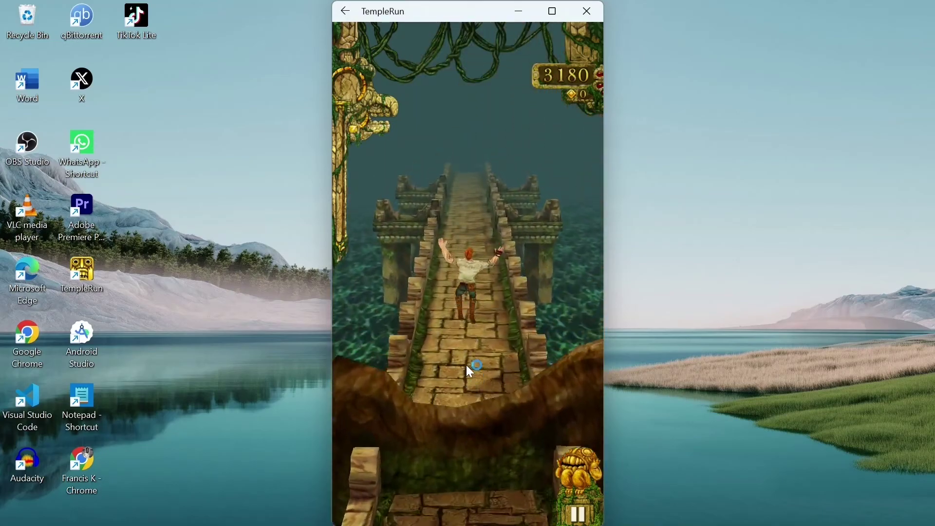
key(Up)
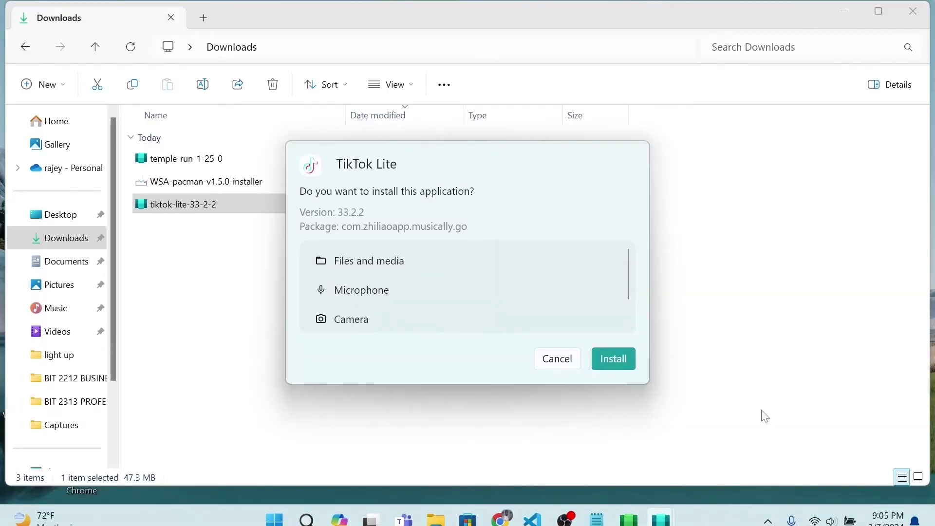
Step: Install and open TikTok Lite, answering notifications, closing sign-up and agreeing to terms
click(623, 357)
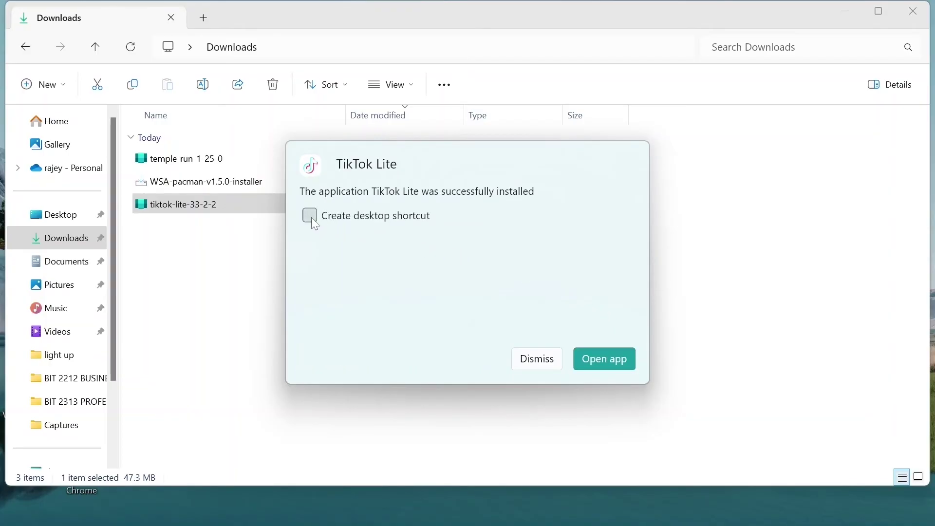
click(600, 359)
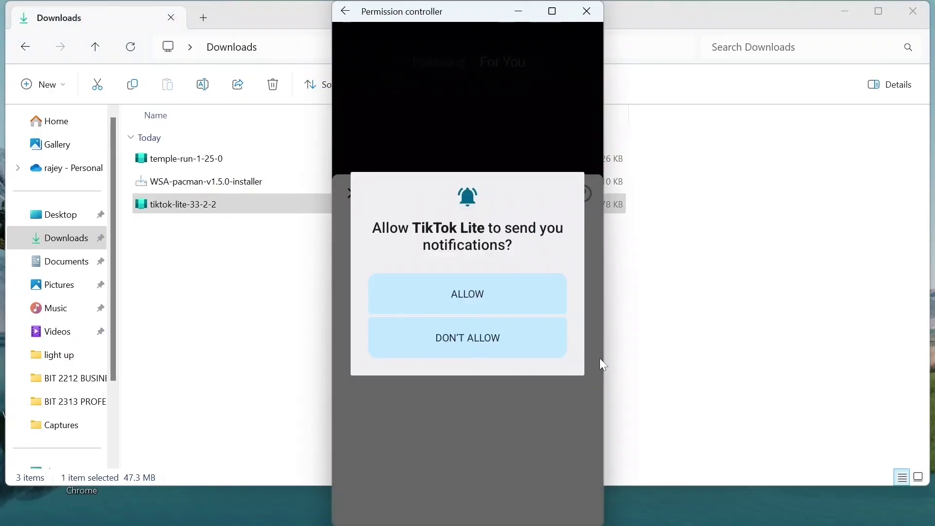
click(490, 293)
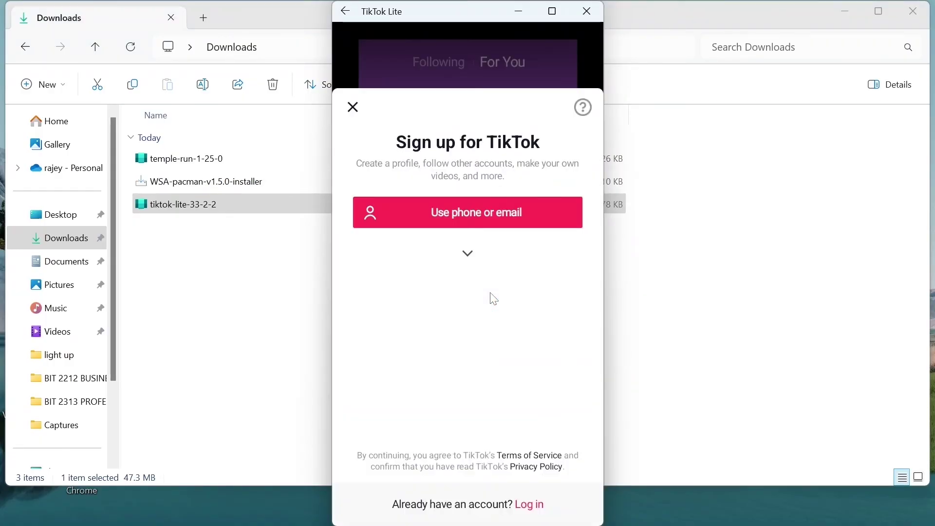
click(353, 106)
click(475, 330)
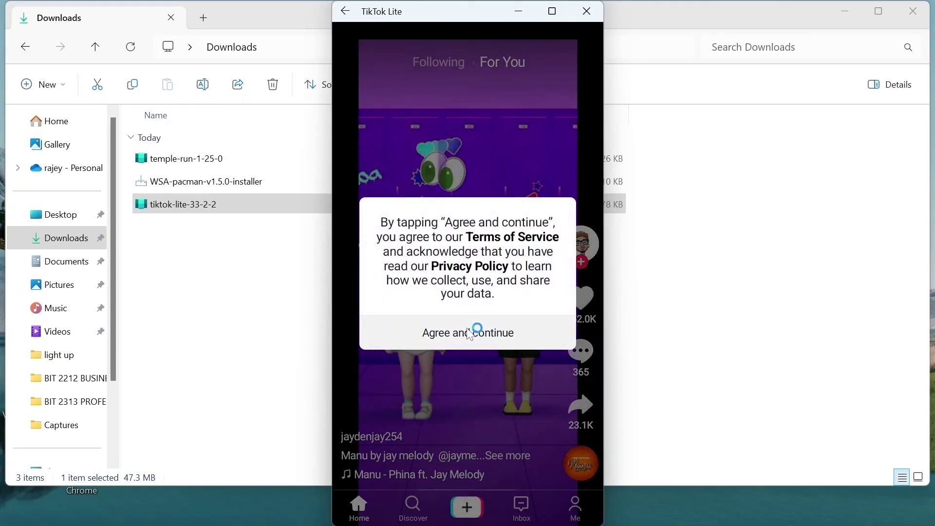